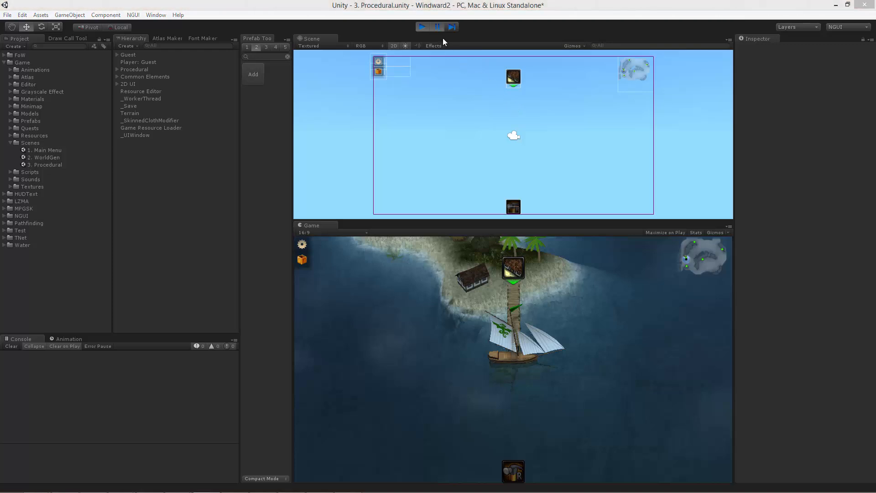
- Open the game map in the running game, switch to the inventory window, toggle it off and on, and close it
click(694, 269)
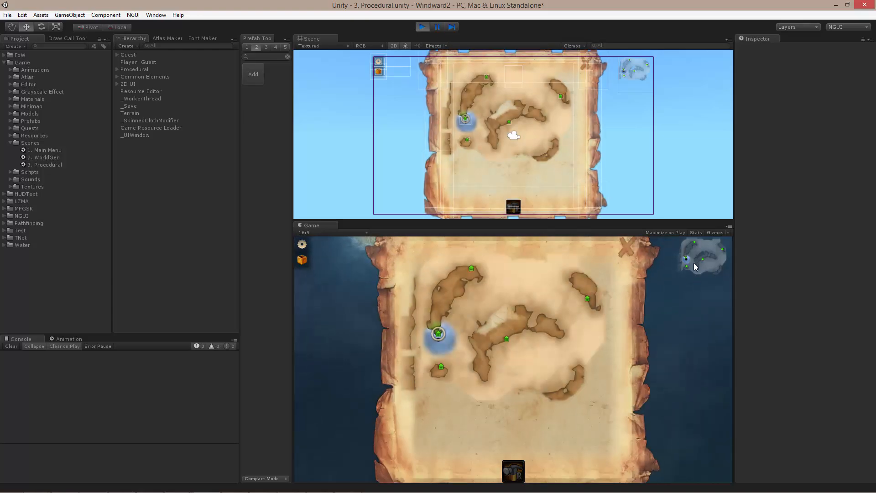
key(i)
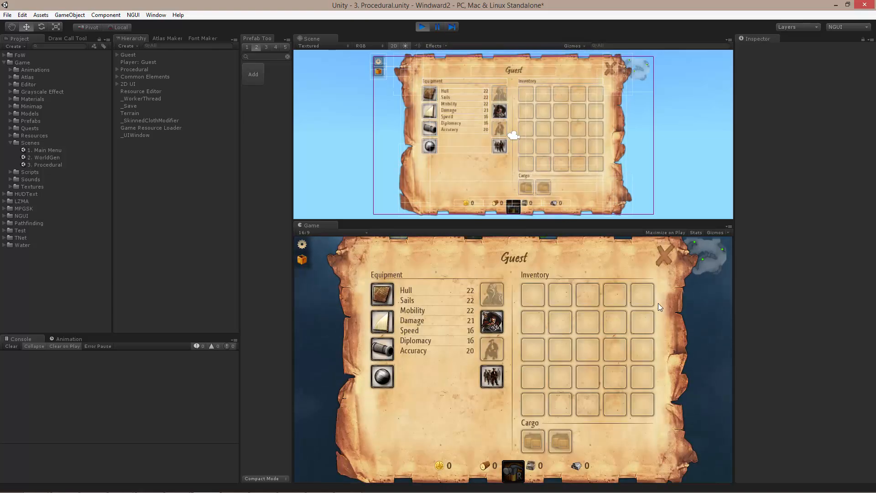
key(i)
key(i)
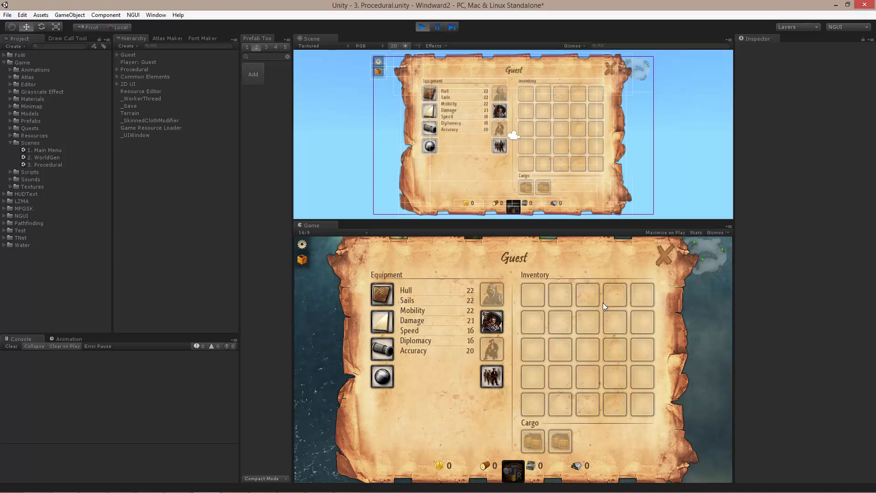
click(663, 255)
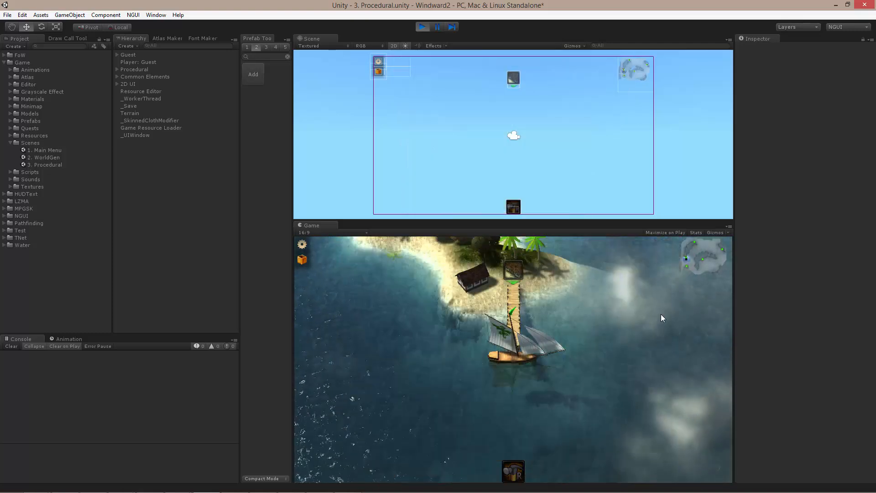
- Open and close the game map twice from the minimap to examine its show and hide transition
click(700, 263)
click(632, 246)
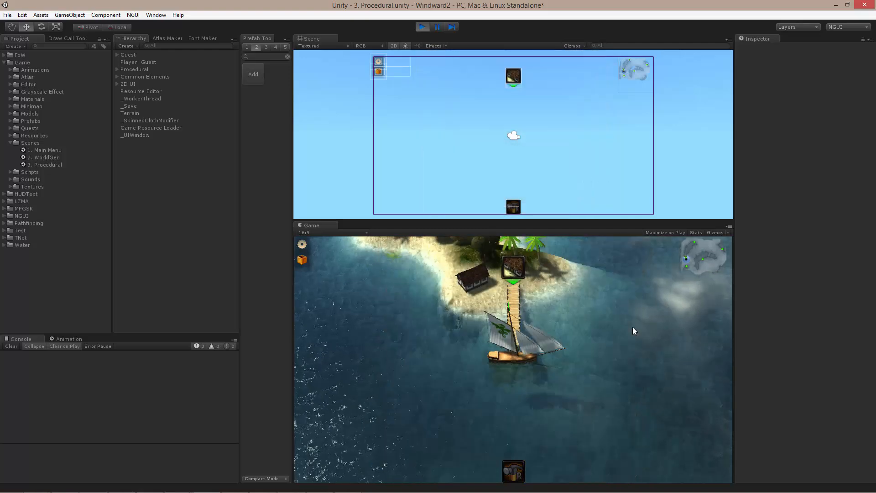
click(696, 265)
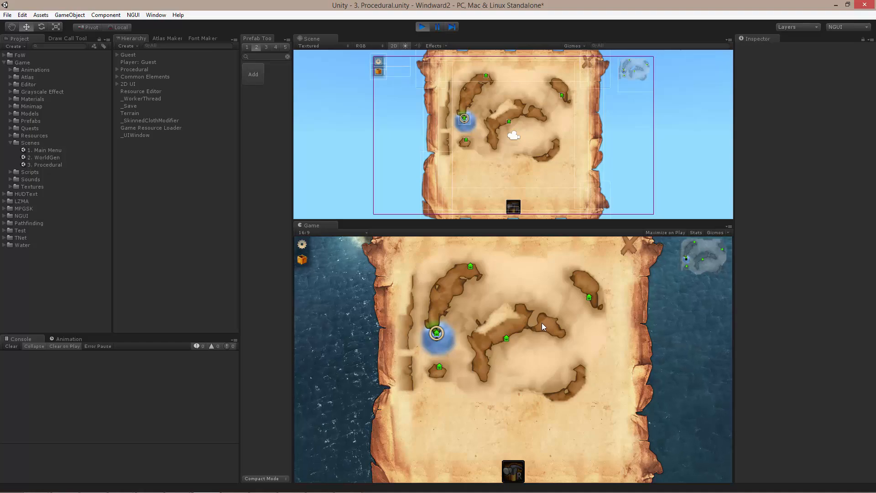
click(631, 249)
- Reopen the game map, swap it for the inventory and back again, and close the map
click(705, 260)
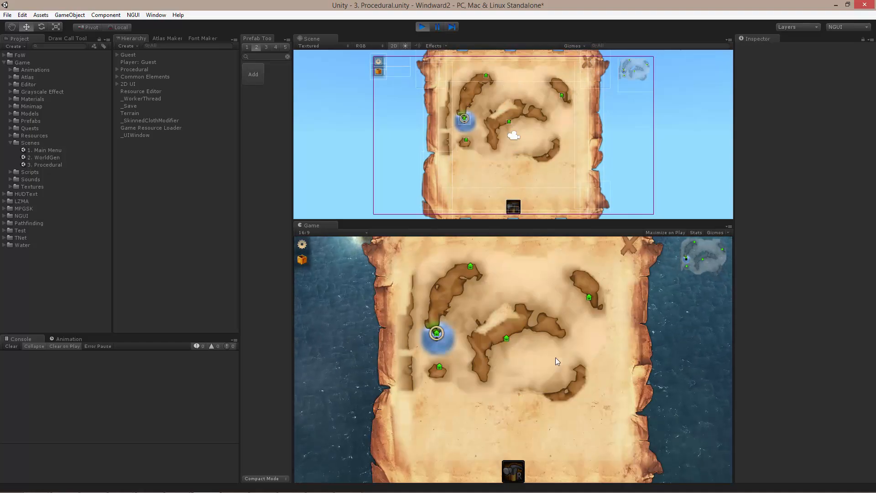
key(i)
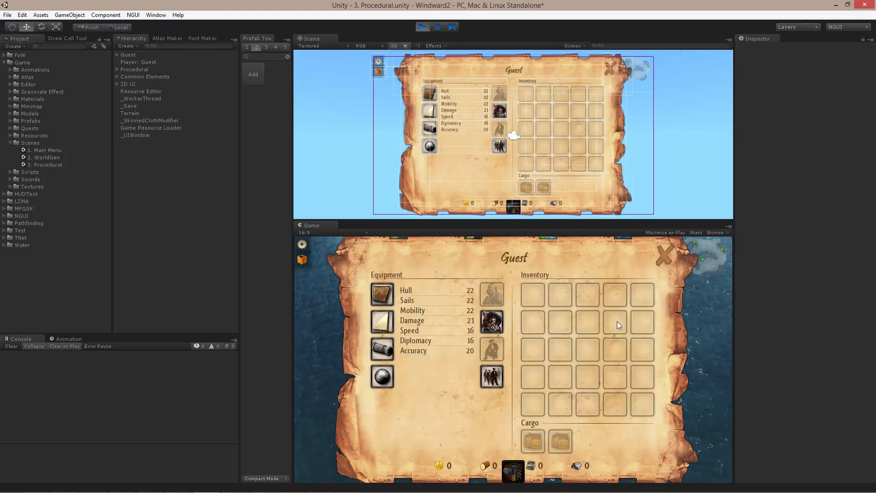
key(m)
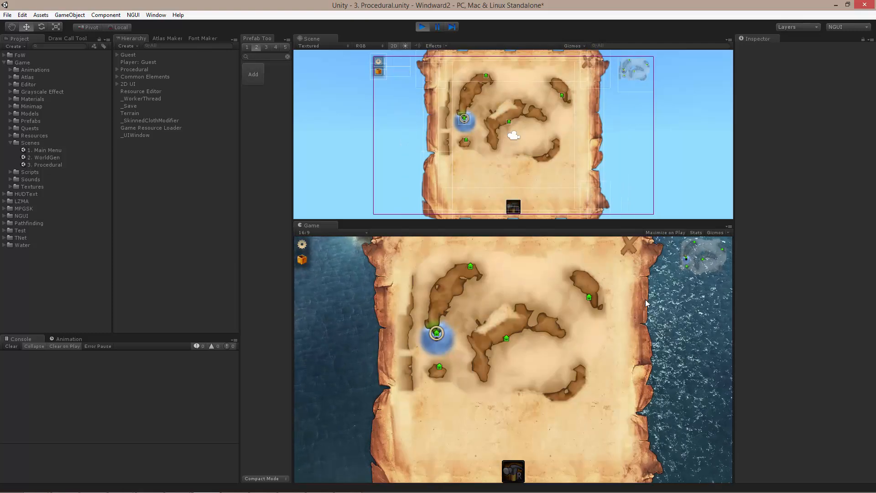
click(634, 249)
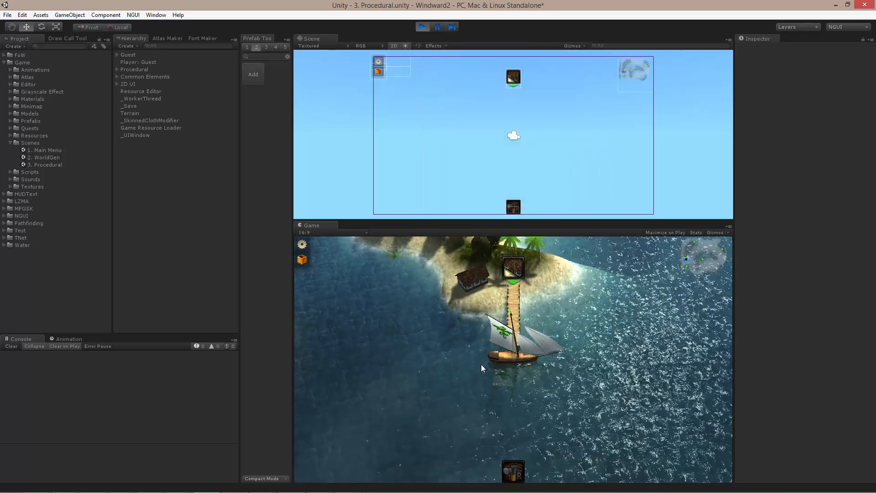
- Switch from the game map to the inventory, close it, and open and close the map once more
click(699, 258)
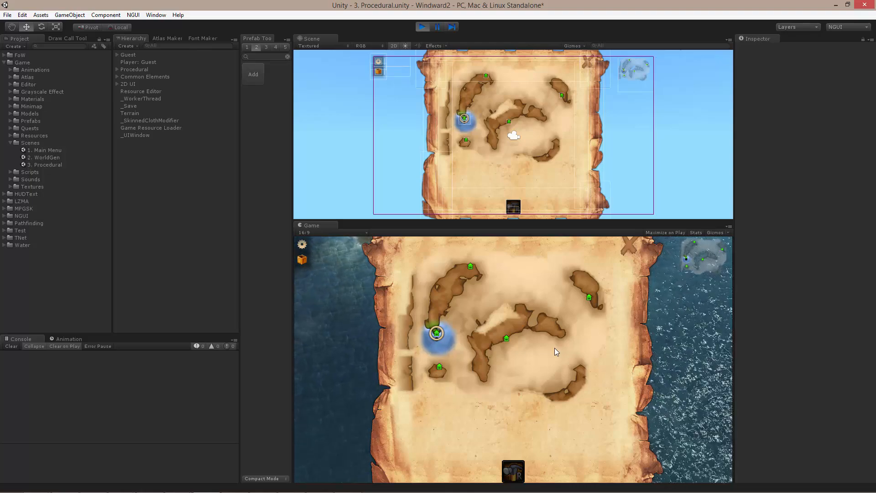
key(i)
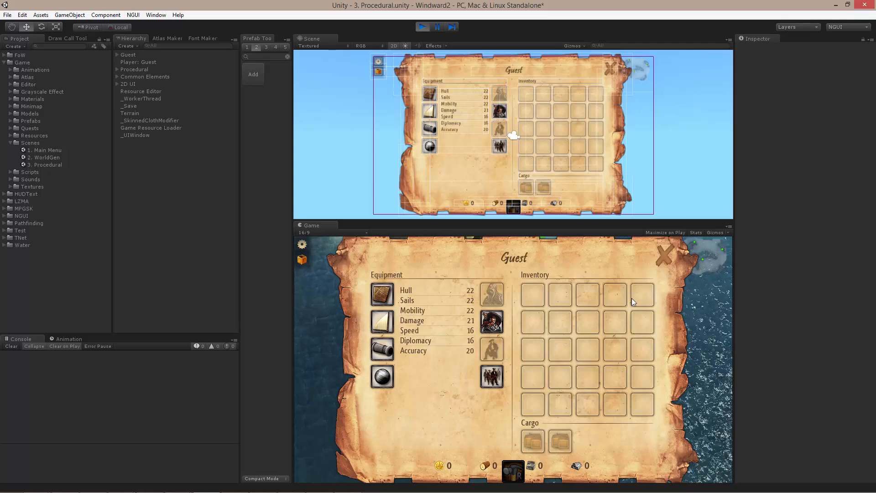
click(667, 256)
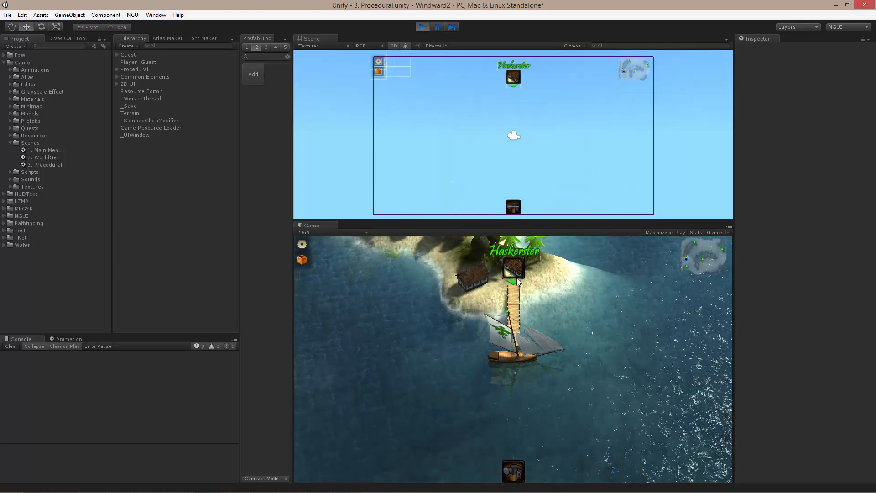
click(710, 270)
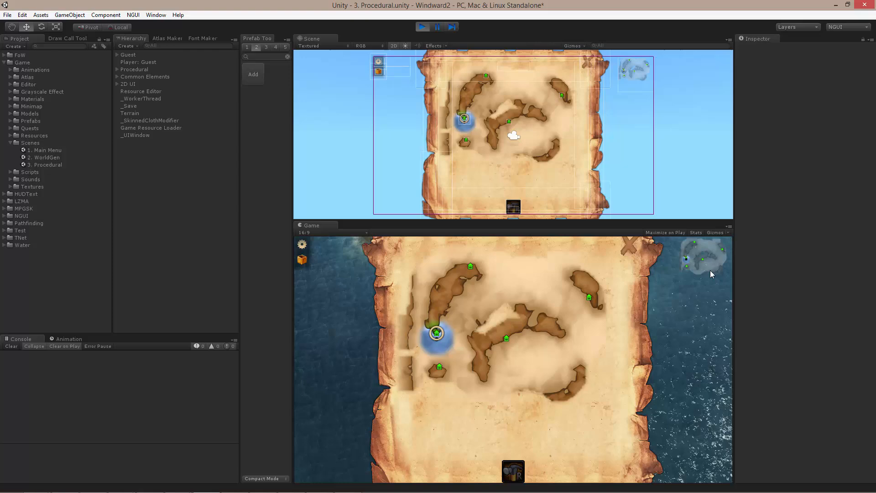
click(635, 247)
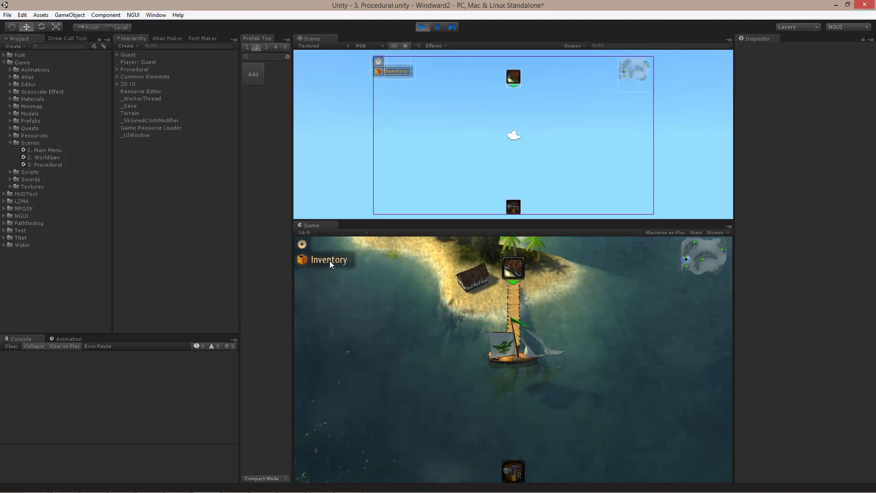
- Select the Menu HUD button's label in the Scene view and examine its collapsed widget and label properties
middle_drag(462, 72, 549, 160)
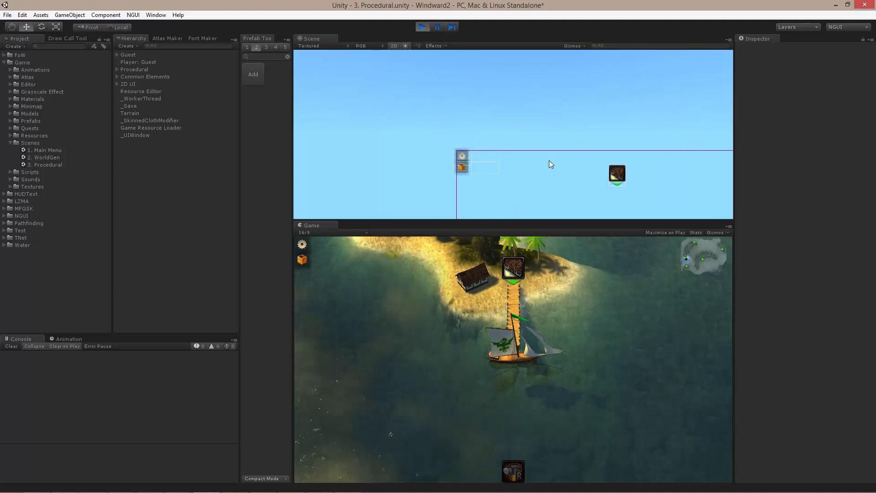
scroll(549, 160, up, 6)
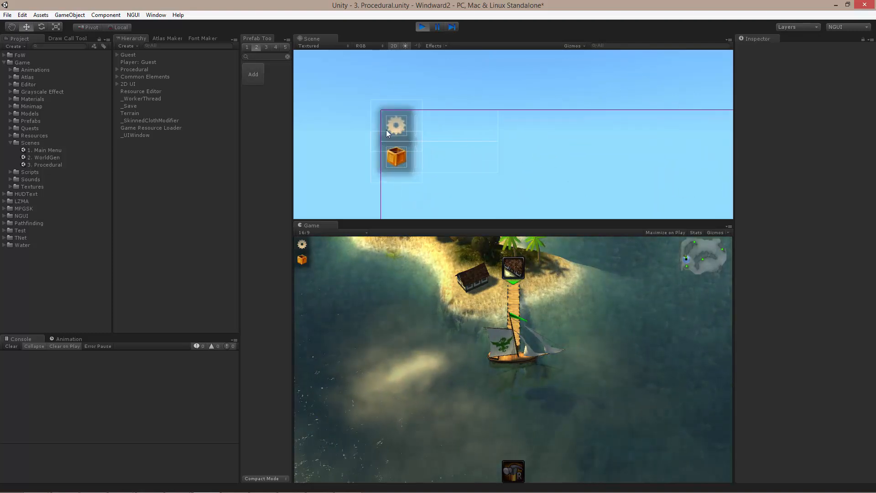
click(417, 126)
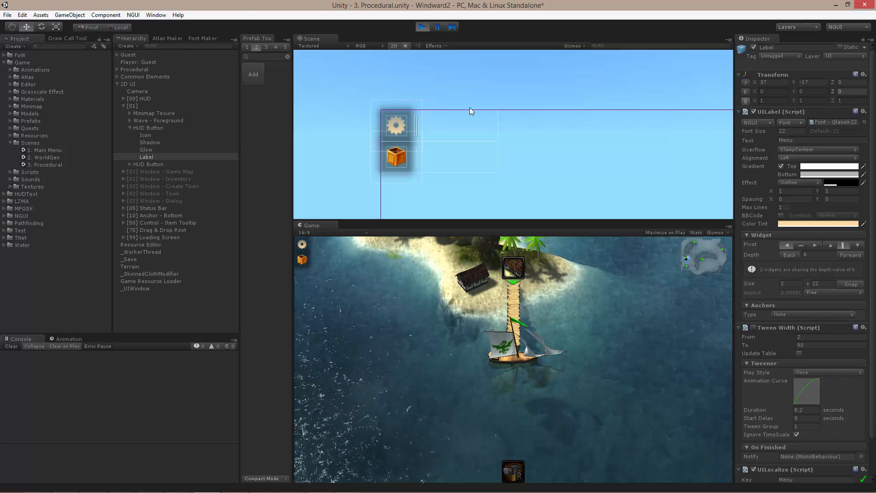
scroll(530, 160, up, 2)
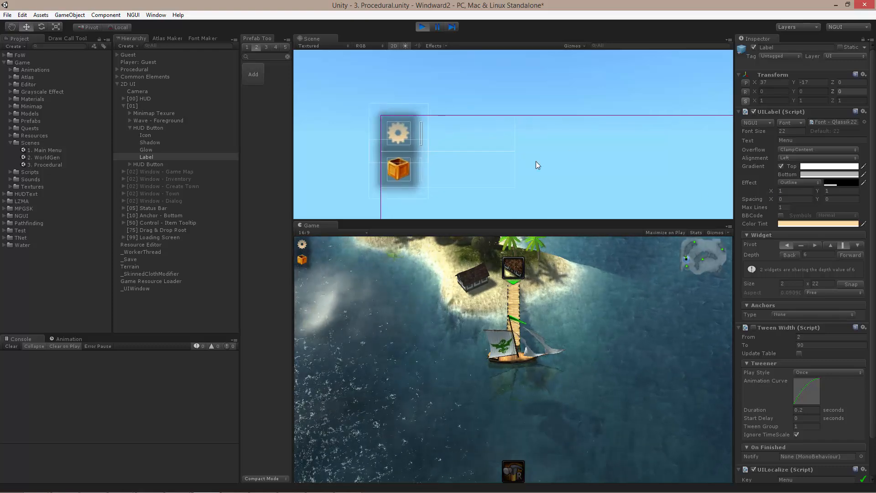
scroll(536, 161, up, 1)
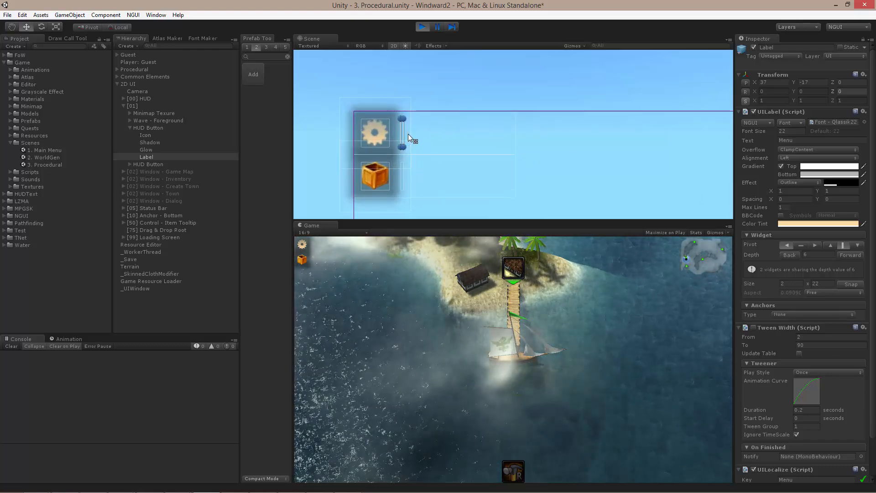
mouse_move(408, 133)
mouse_down()
mouse_move(503, 136)
mouse_move(403, 138)
mouse_up()
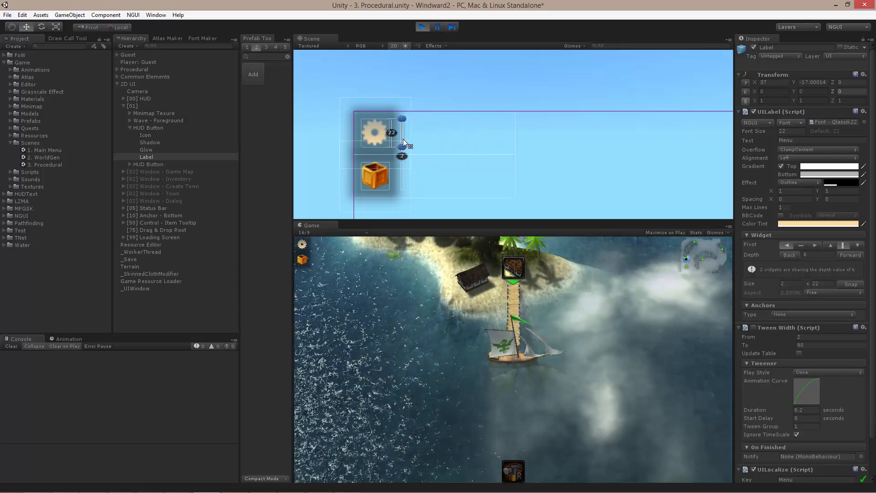
- Examine the Tween Width settings on the Label and Shadow objects of the Inventory HUD button
click(401, 180)
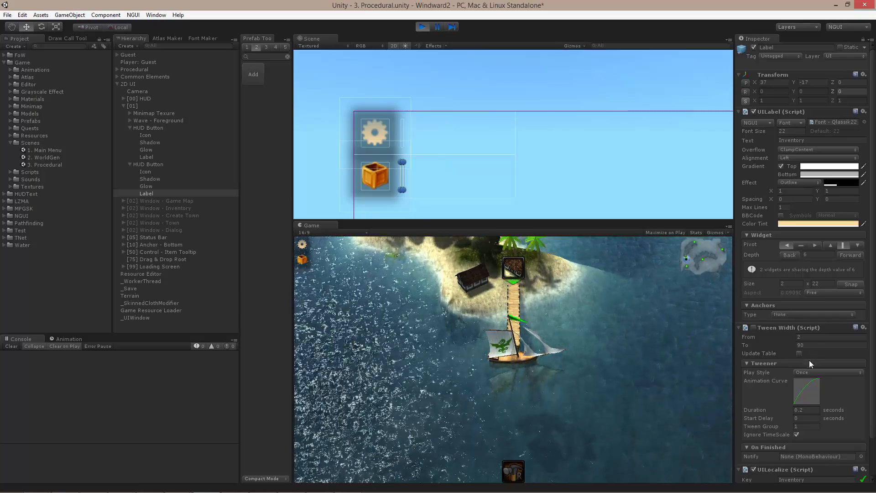
scroll(809, 360, down, 3)
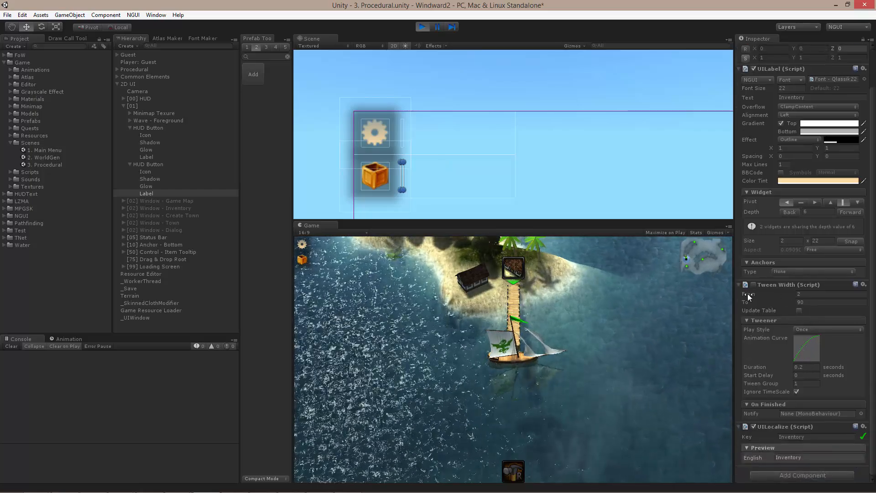
click(800, 293)
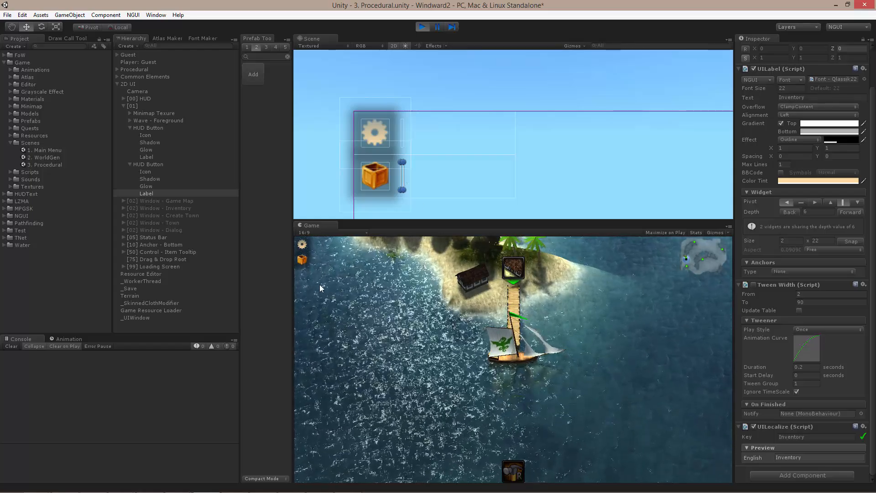
mouse_move(304, 266)
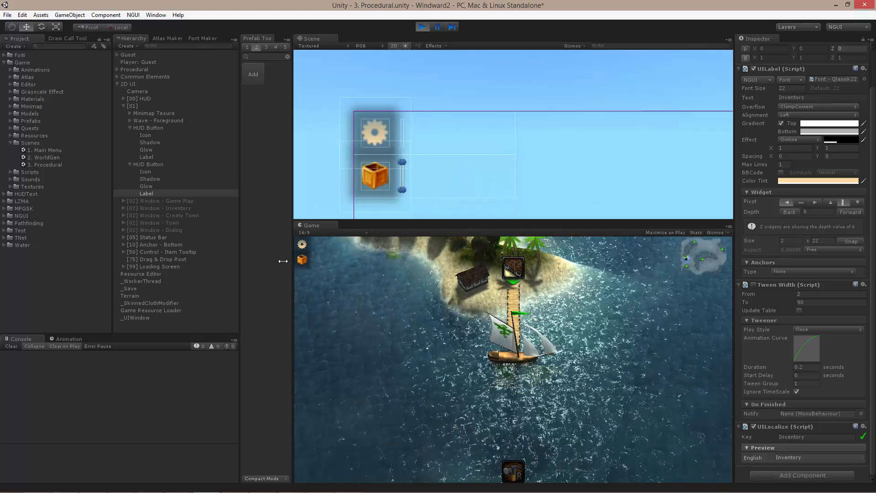
click(157, 179)
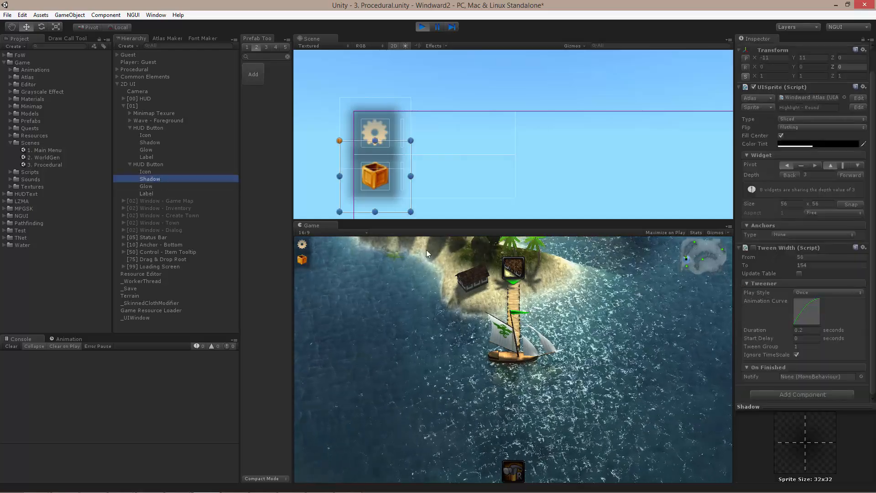
- Open the Haskerster town window in the game and select the Rice row's price button in the Scene view
click(365, 294)
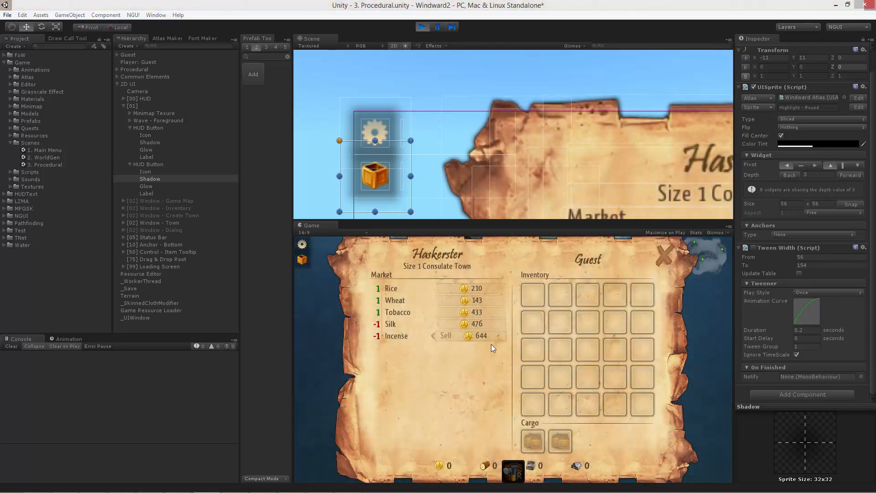
mouse_move(468, 338)
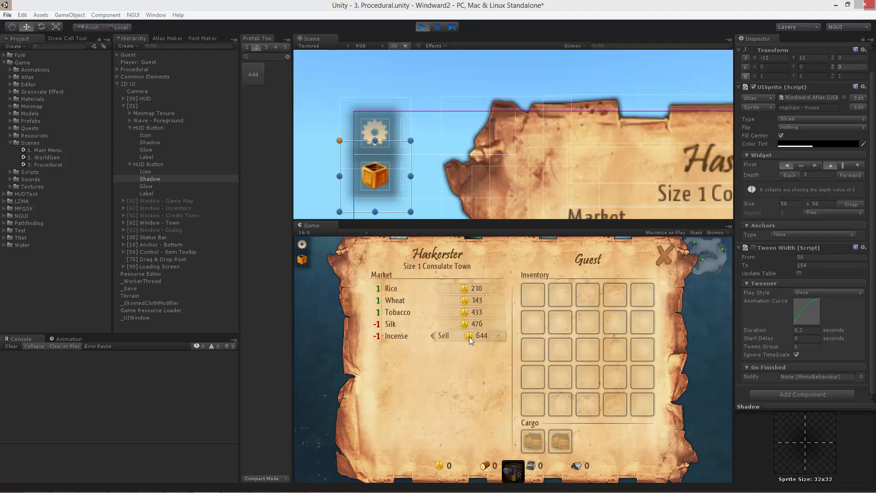
middle_drag(615, 162, 582, 80)
scroll(598, 123, down, 5)
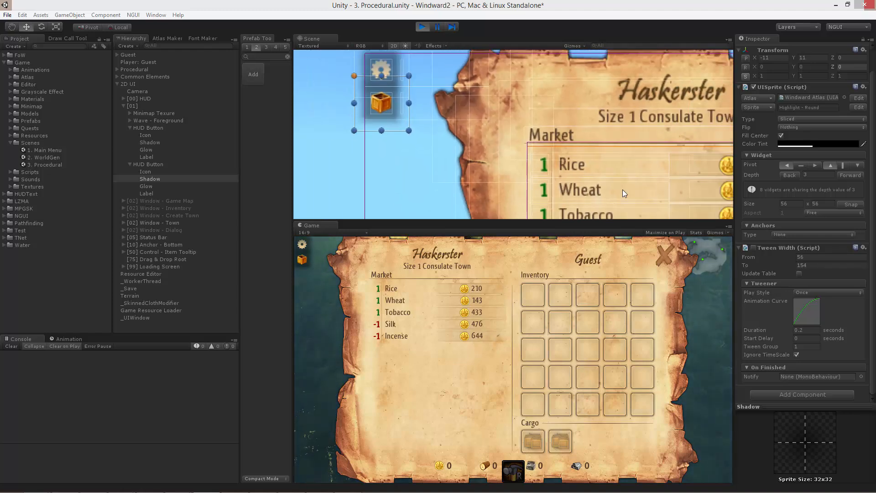
middle_drag(622, 189, 519, 119)
mouse_move(672, 117)
middle_down()
mouse_move(552, 106)
mouse_move(549, 113)
middle_up()
click(578, 83)
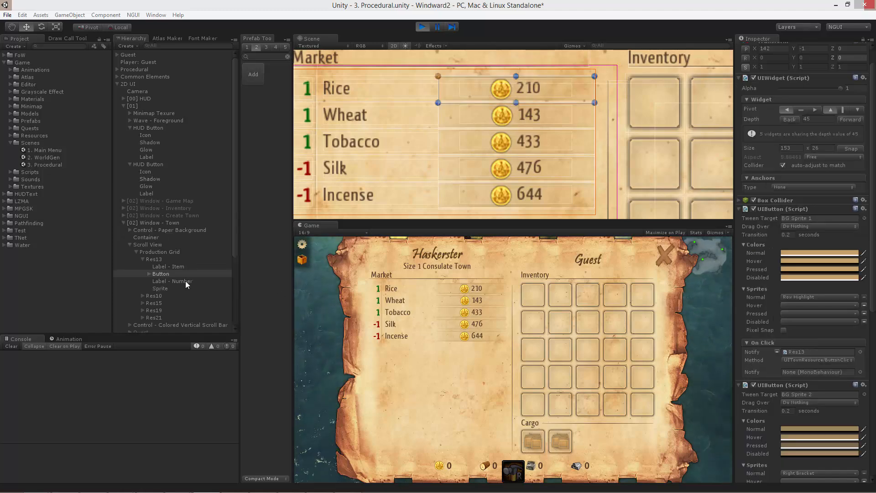
- Select Res13, collapse it, and step through the Production Grid rows to Res21 and back to examine the UITown Resource component
click(162, 259)
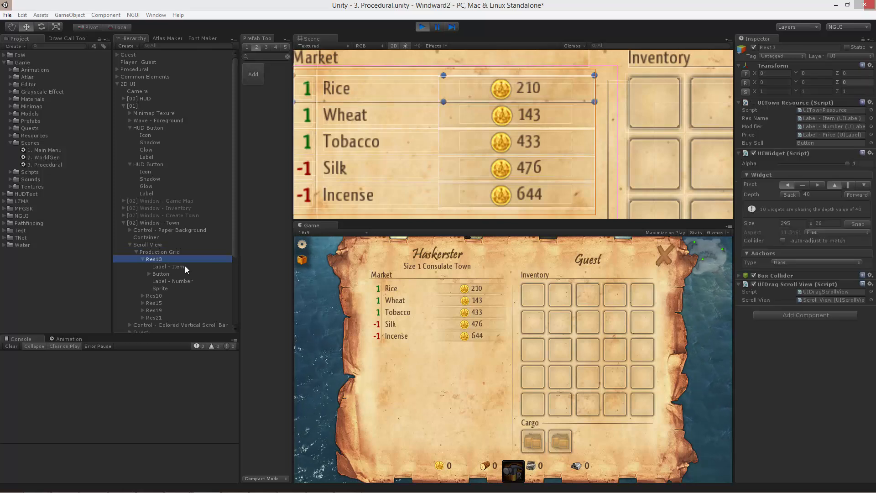
key(Left)
key(Down)
key(Down)
key(Down)
key(Down)
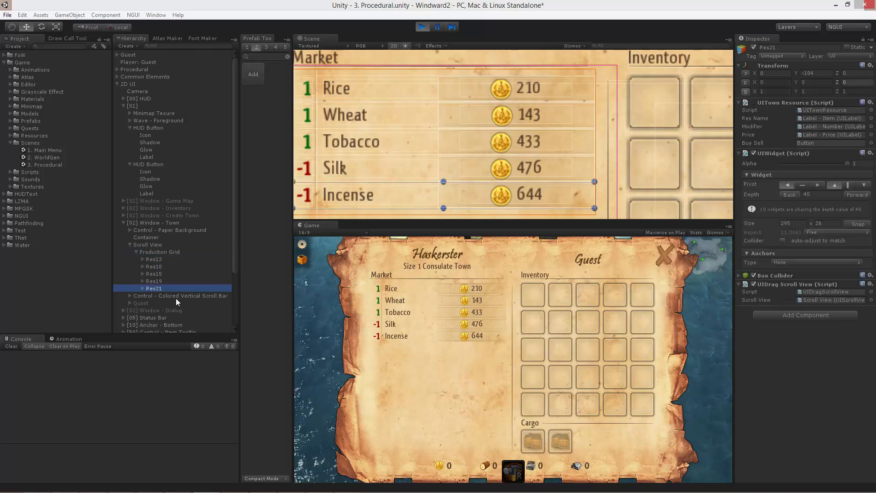
key(Up)
key(Up)
key(Up)
key(Up)
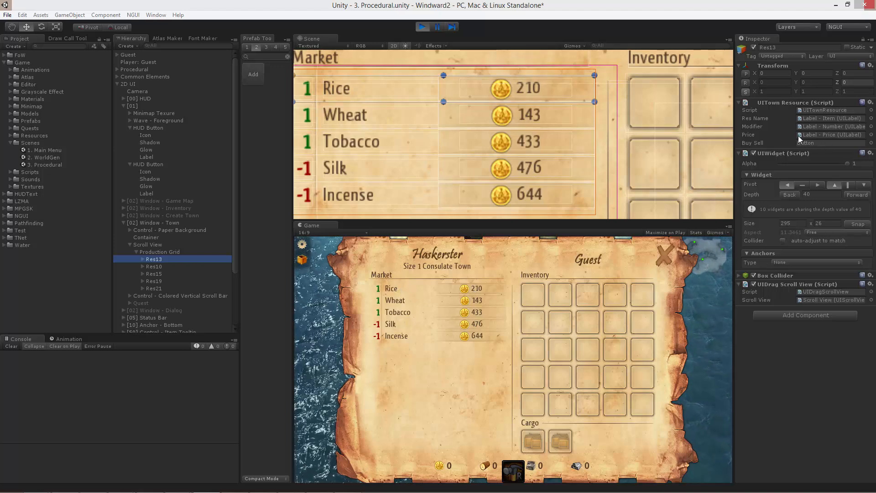
- Try to buy Rice from the town market in the running game
click(470, 278)
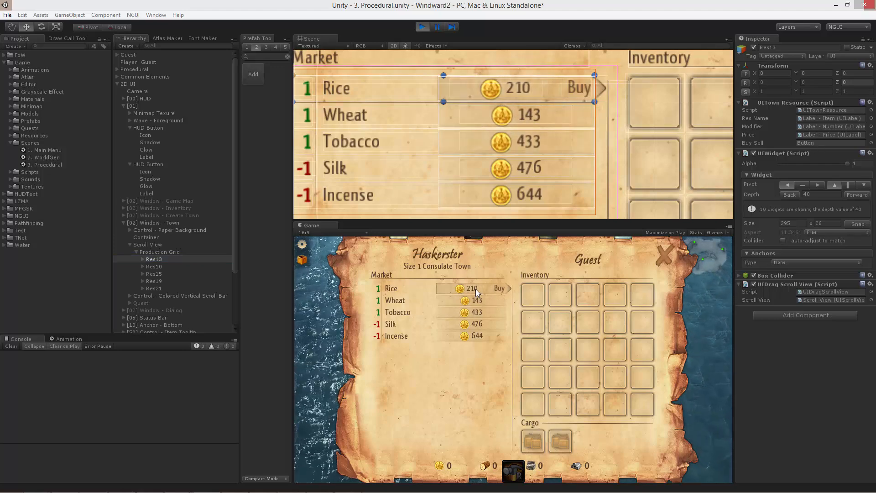
click(476, 289)
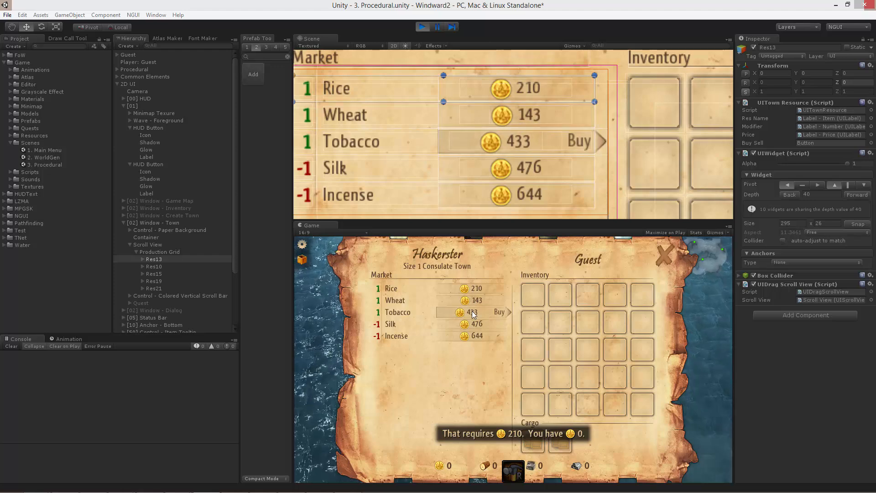
- Try to buy Tobacco in the running game and select the Wheat row's price button in the Scene view
click(472, 311)
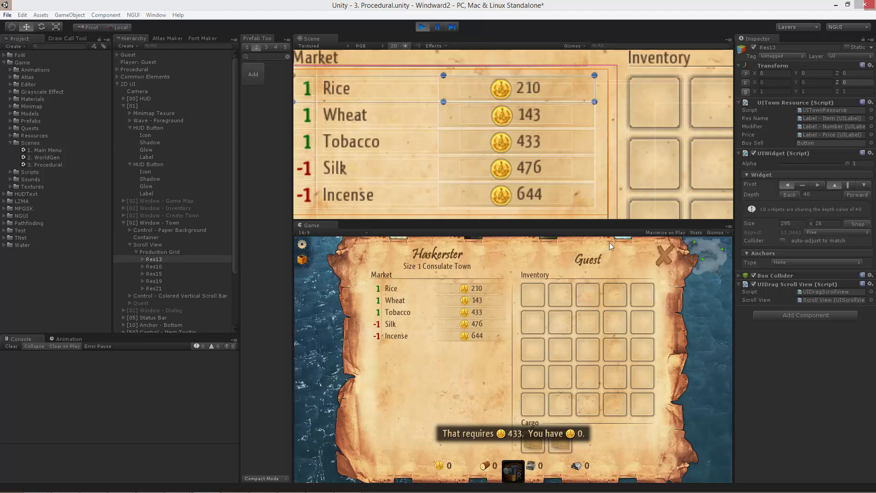
click(557, 120)
scroll(555, 163, down, 10)
scroll(555, 163, up, 10)
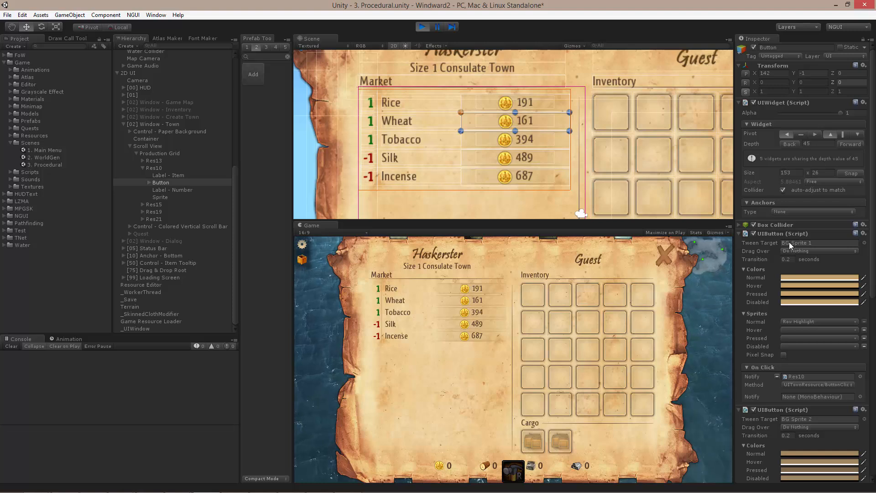
- Examine the UIButton components targeting BG Sprite 1 and BG Sprite 2, and preview the hover effect on the Rice row in the game
scroll(775, 240, down, 3)
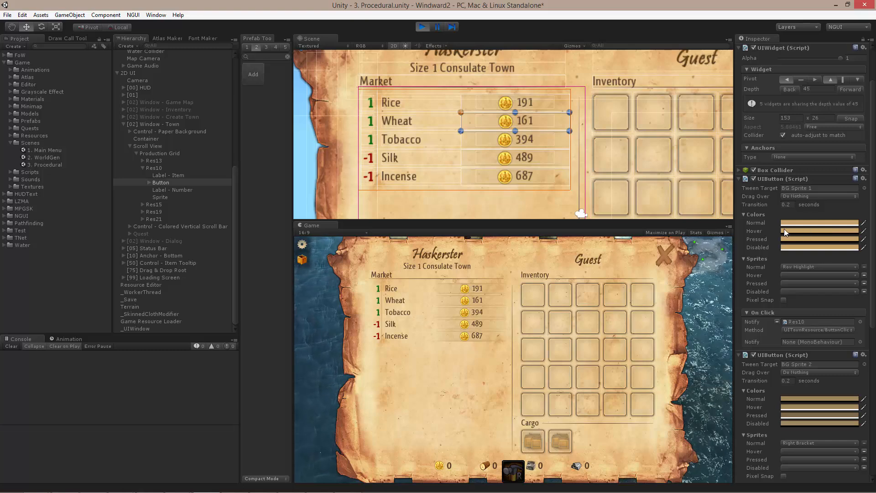
mouse_move(484, 290)
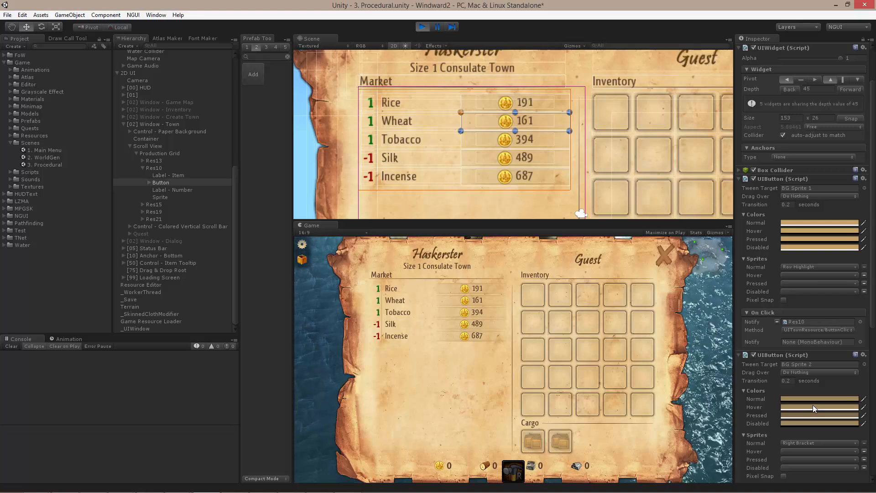
click(789, 399)
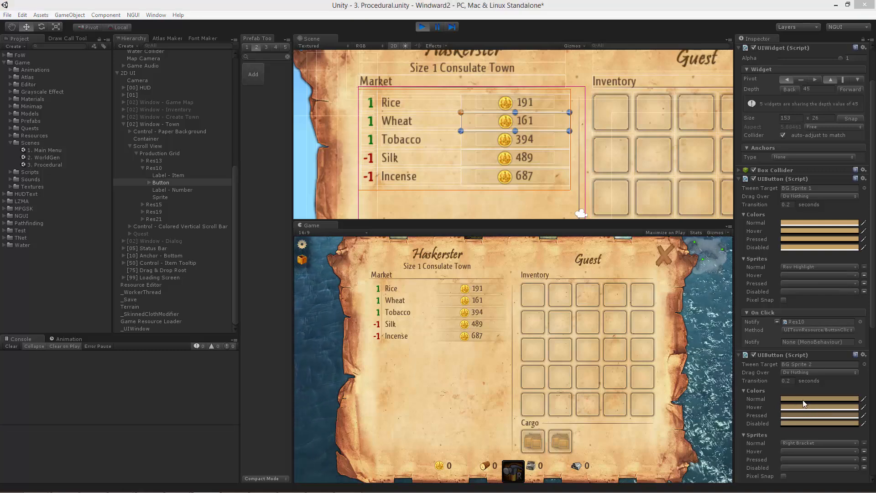
click(743, 396)
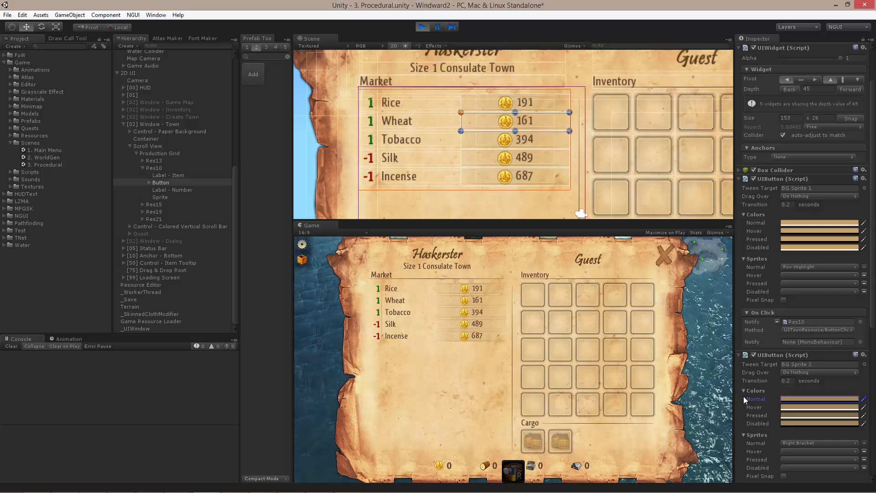
click(469, 333)
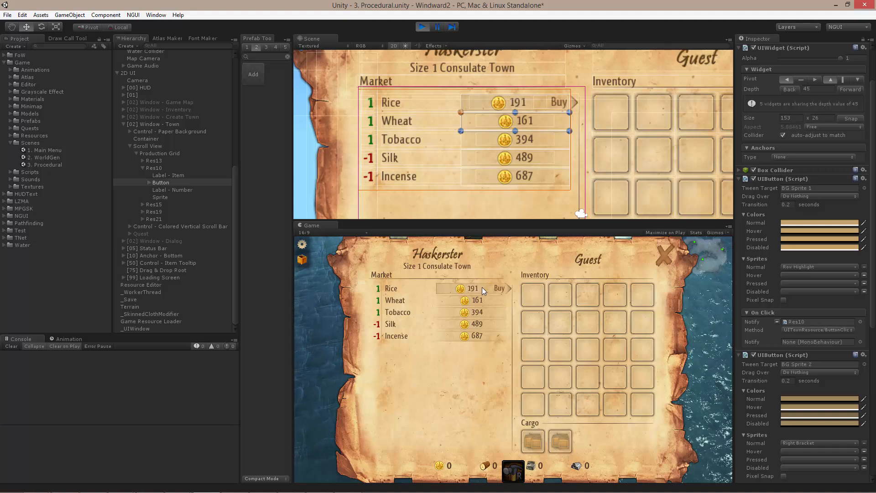
mouse_move(483, 290)
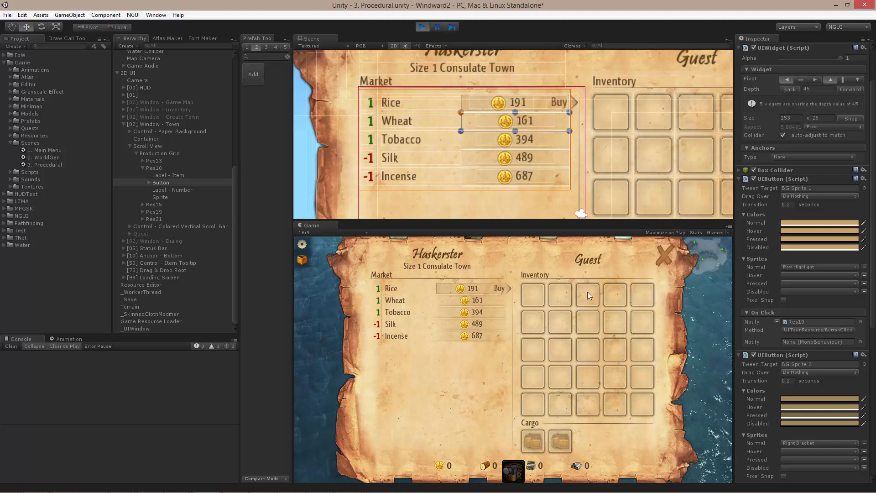
- Locate the third UIButton's Buy tween target in the hierarchy and examine its Tween Color component
scroll(777, 401, down, 9)
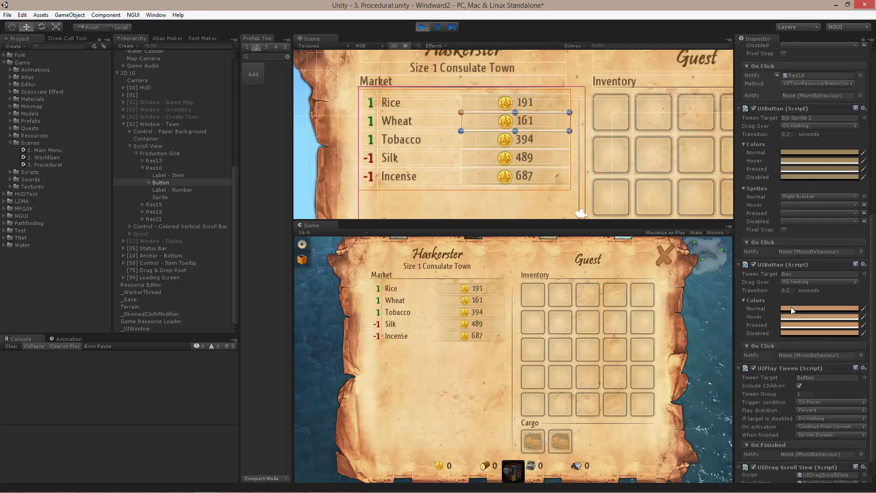
click(790, 273)
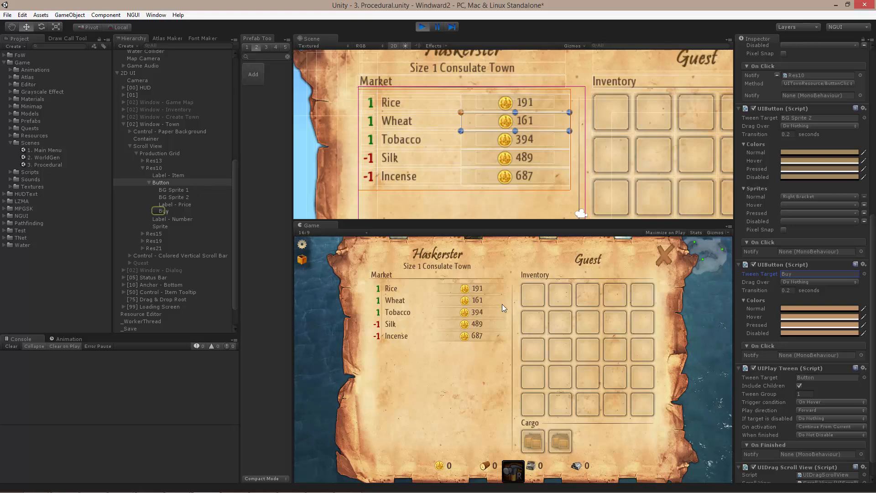
click(477, 259)
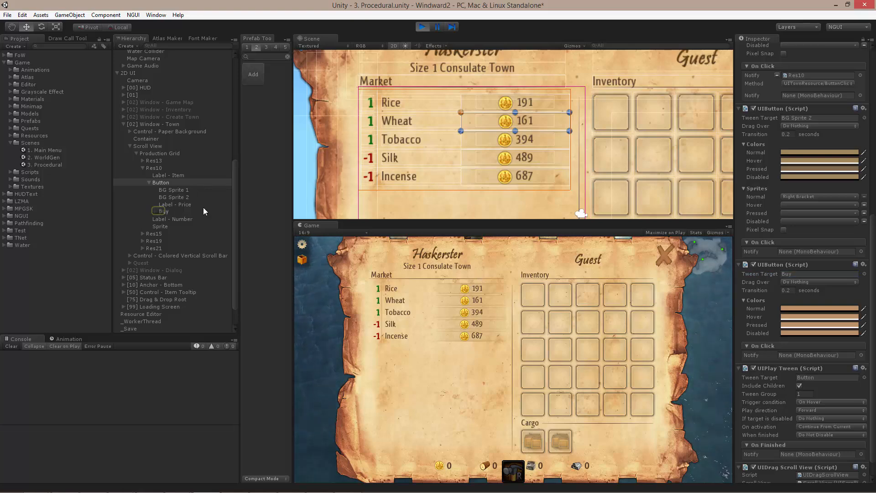
click(168, 211)
click(478, 261)
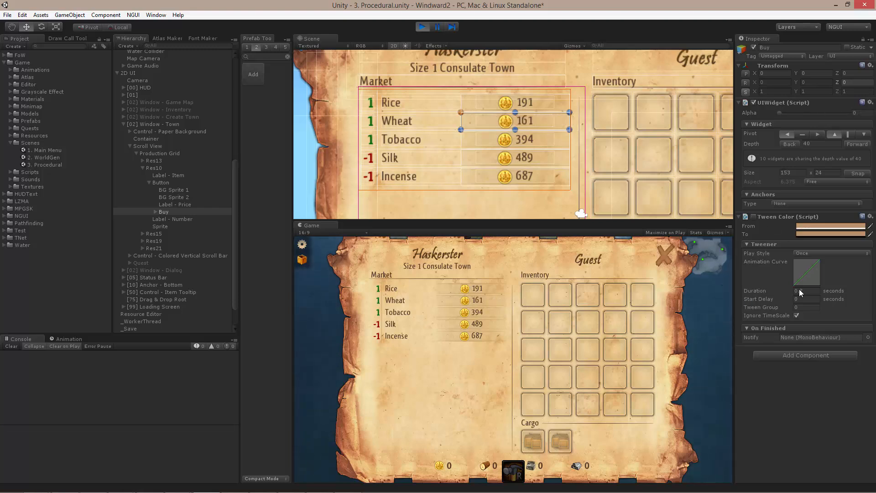
- Compare the tween components and tween groups on the Wheat button's Buy, Label - Price, BG Sprite 2 and BG Sprite 1 objects
click(172, 181)
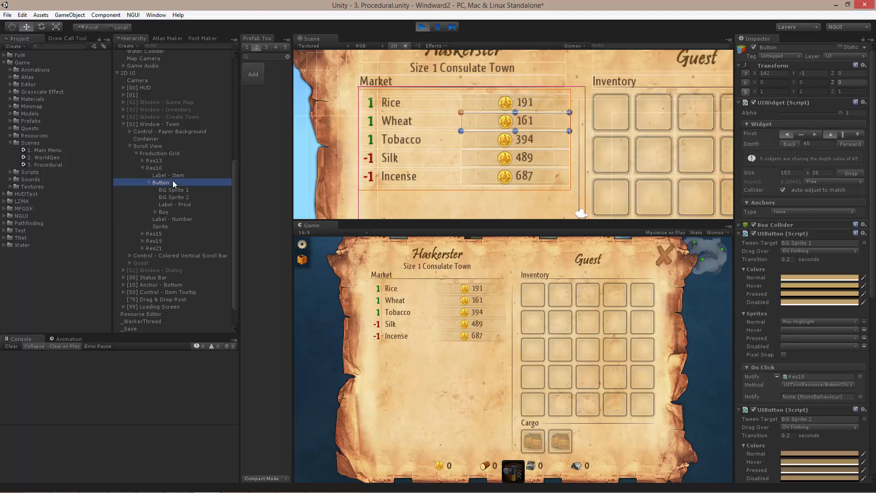
click(168, 212)
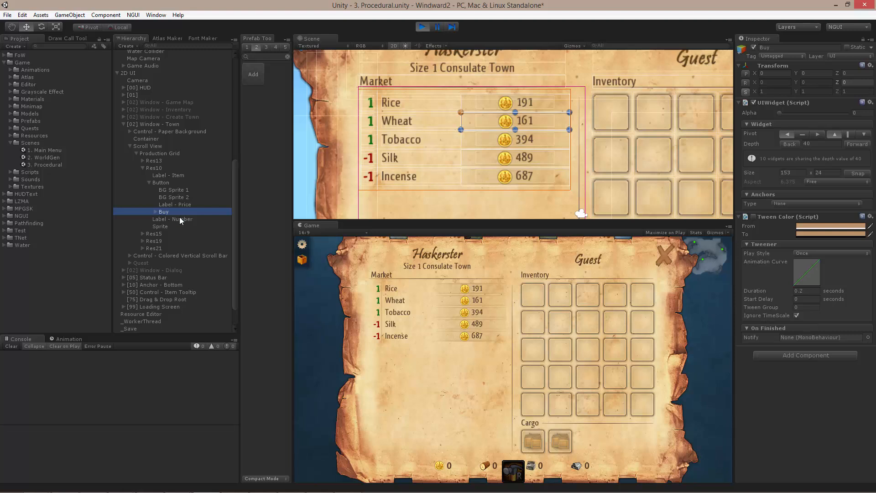
click(175, 204)
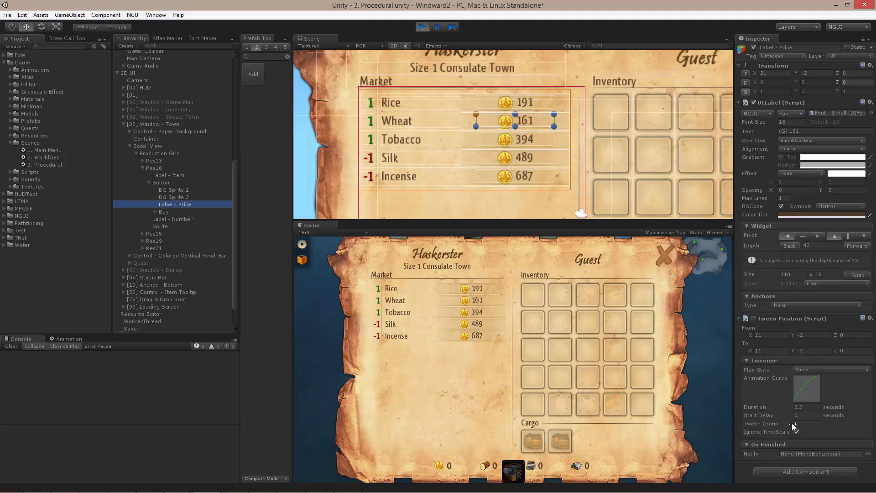
drag(793, 426, 800, 427)
click(189, 197)
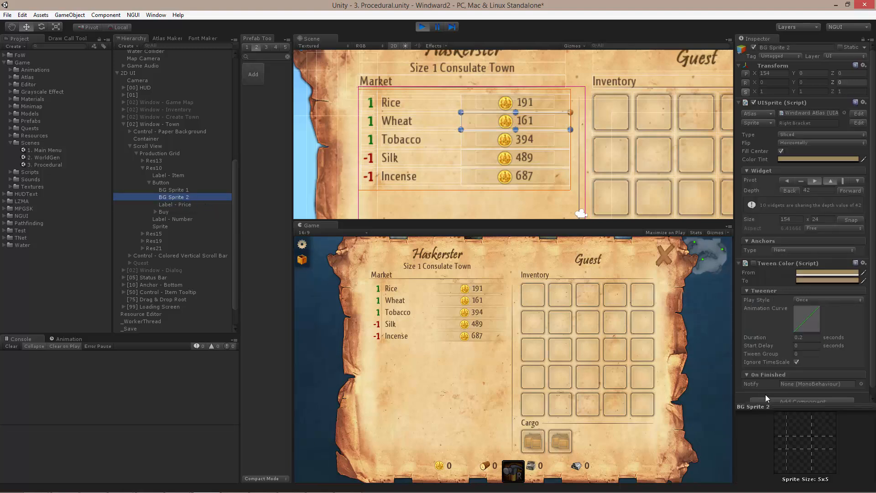
click(181, 188)
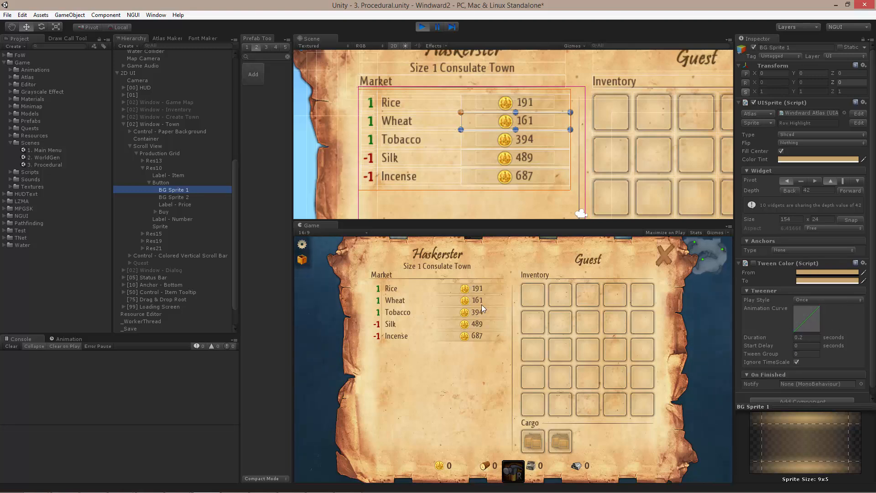
scroll(829, 368, down, 1)
- Expand the Buy object and examine the Tween Position settings of its Sprite and Label - Buy children
click(169, 210)
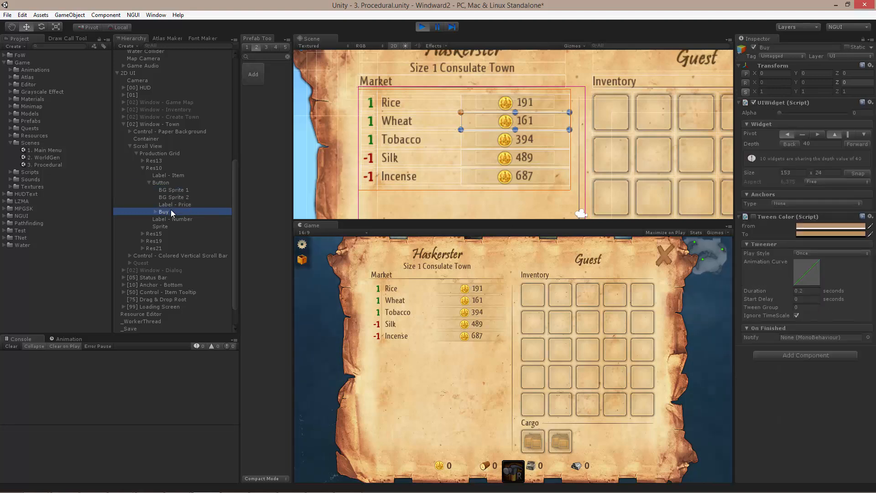
key(Right)
key(Down)
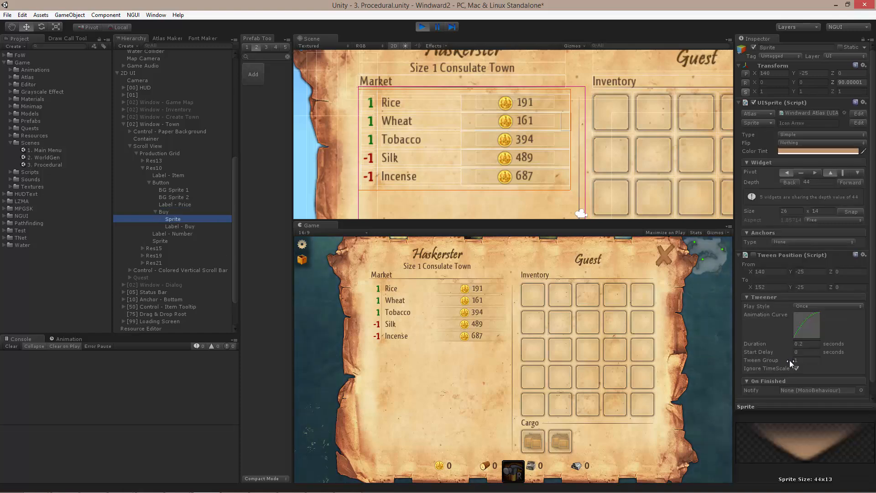
key(Down)
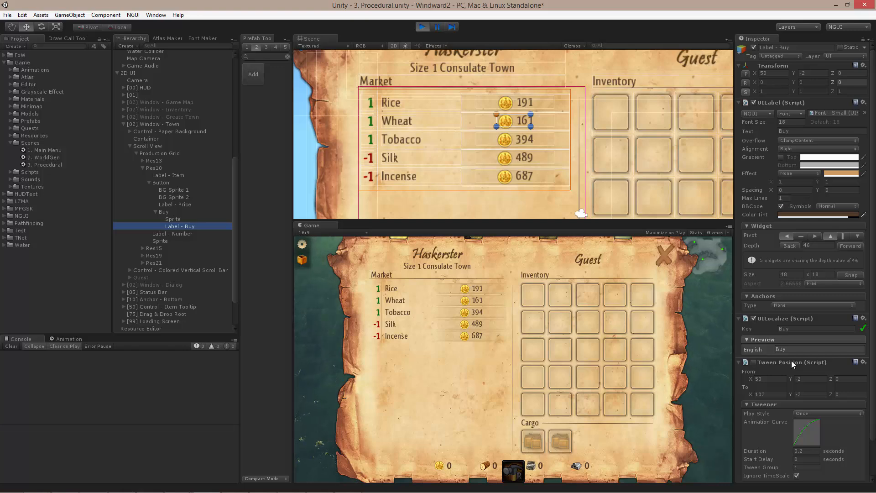
scroll(791, 360, down, 3)
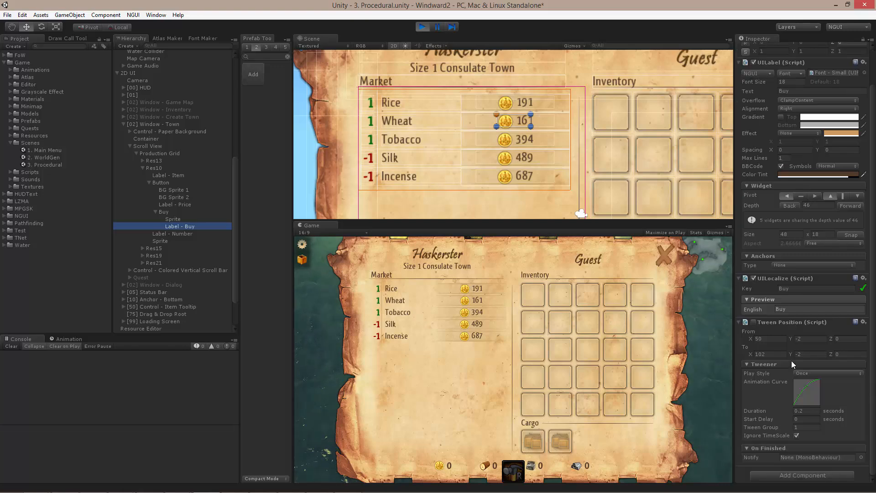
- Reselect the Wheat row's Button and examine its UIPlay Tween settings together with its child hierarchy
click(171, 181)
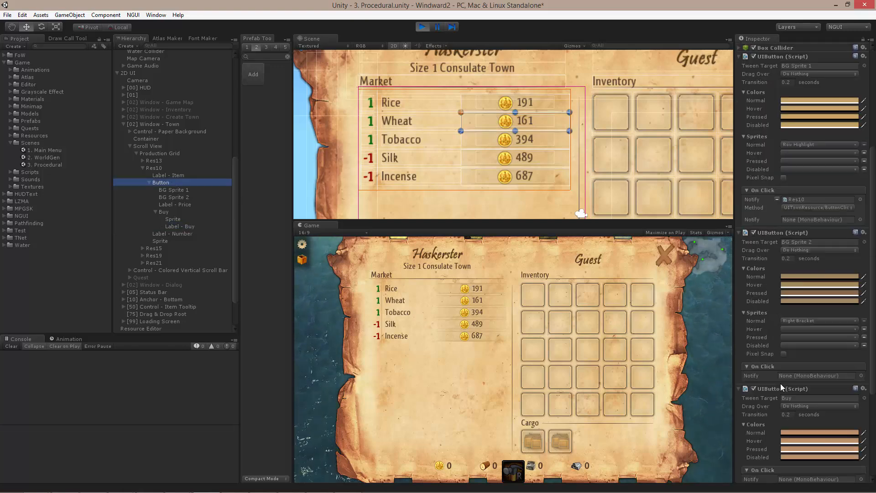
scroll(780, 383, down, 5)
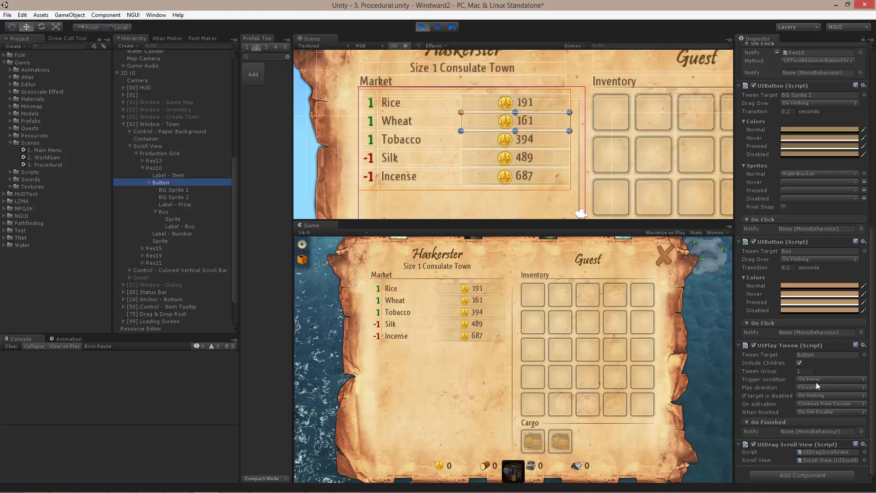
click(148, 180)
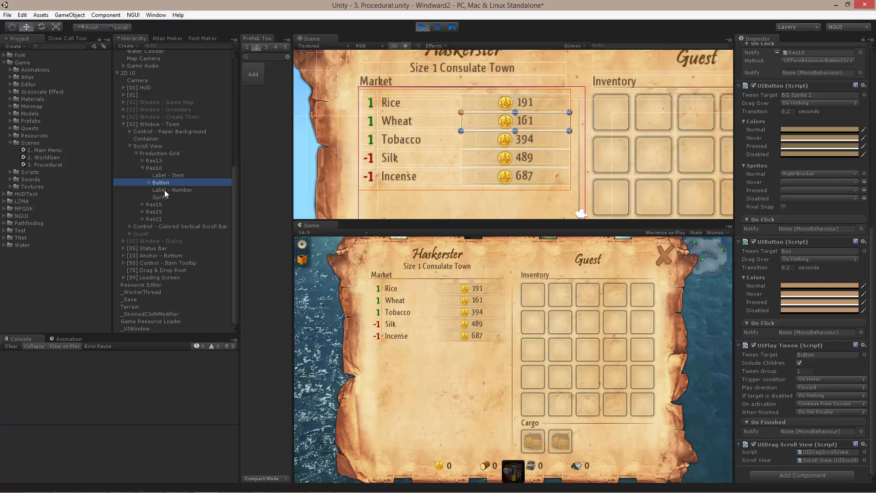
click(150, 182)
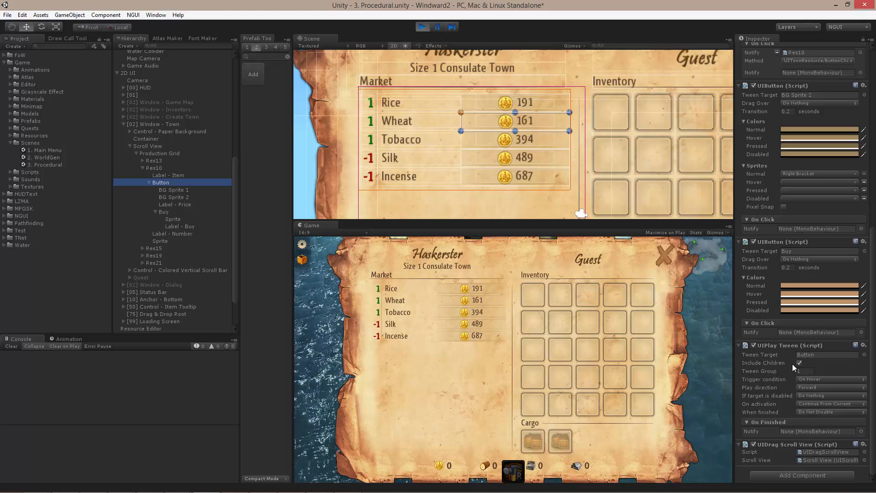
- Open the Inventory window in the running game and inspect the ship's stat breakdown and the tooltips of the equipment slots
click(491, 375)
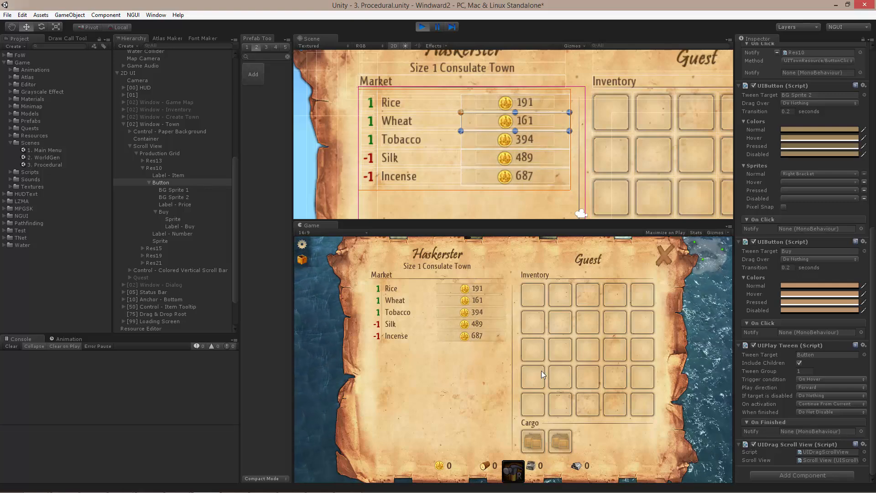
key(i)
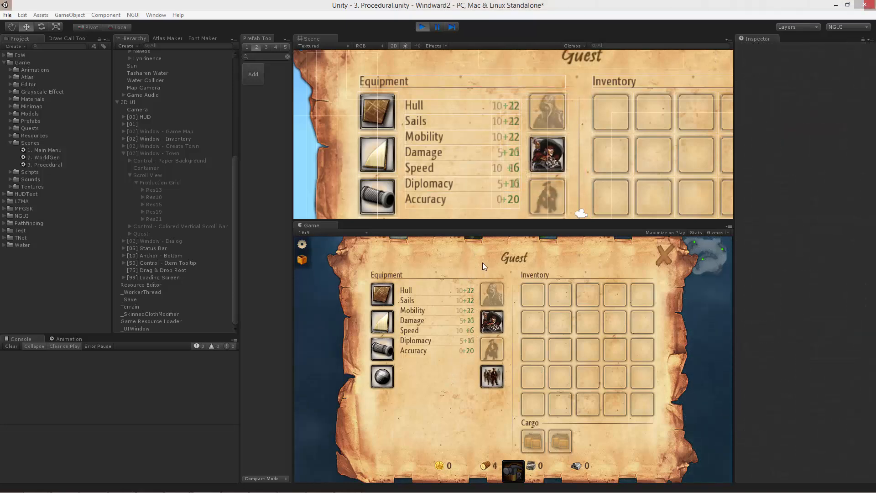
mouse_move(439, 308)
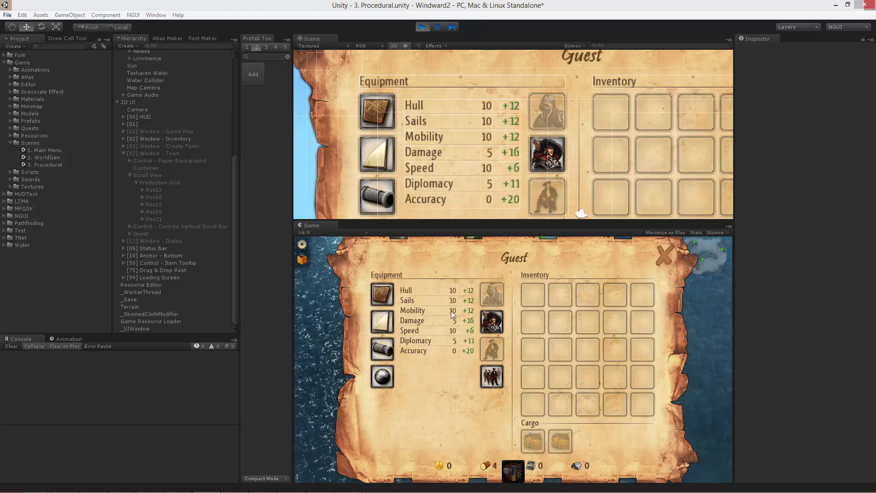
mouse_move(496, 321)
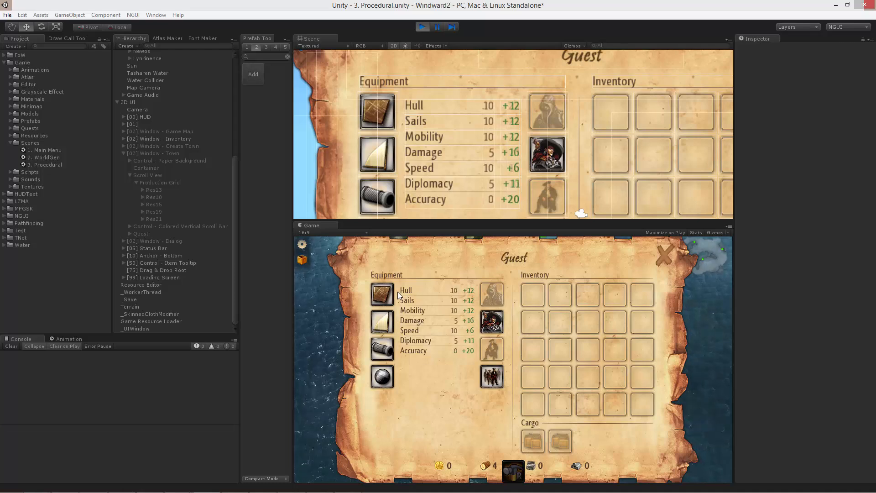
mouse_move(387, 294)
mouse_move(388, 324)
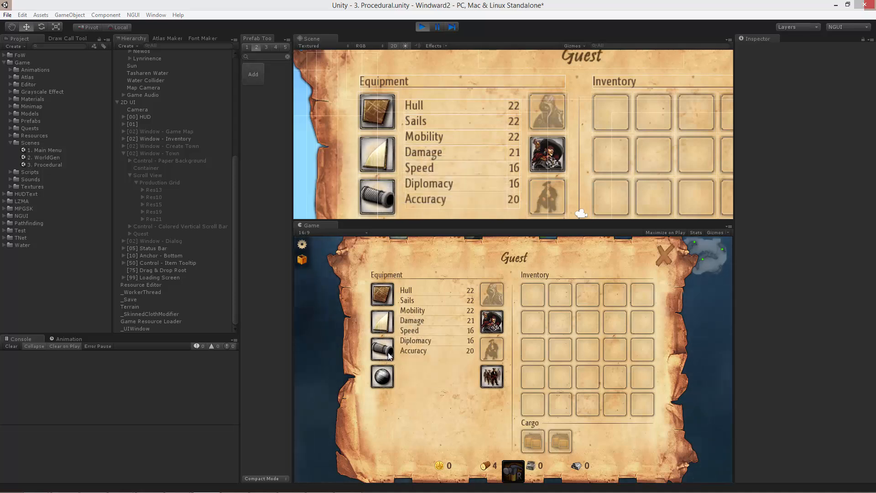
mouse_move(388, 352)
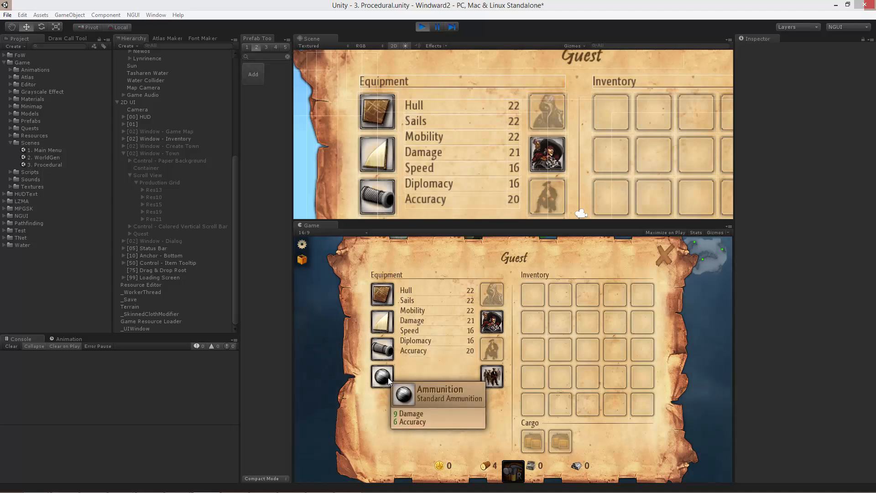
- Close the Inventory window, open the game map from the minimap, and view the tooltips of the town markers
click(670, 257)
click(710, 260)
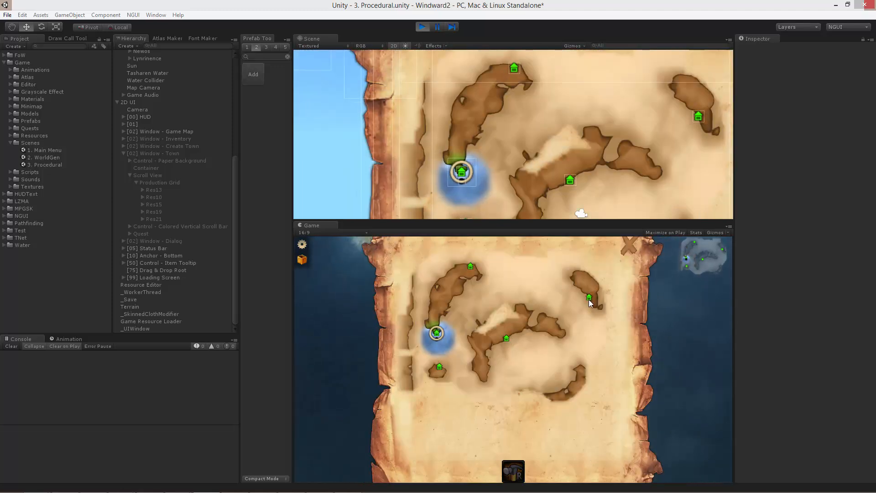
mouse_move(590, 295)
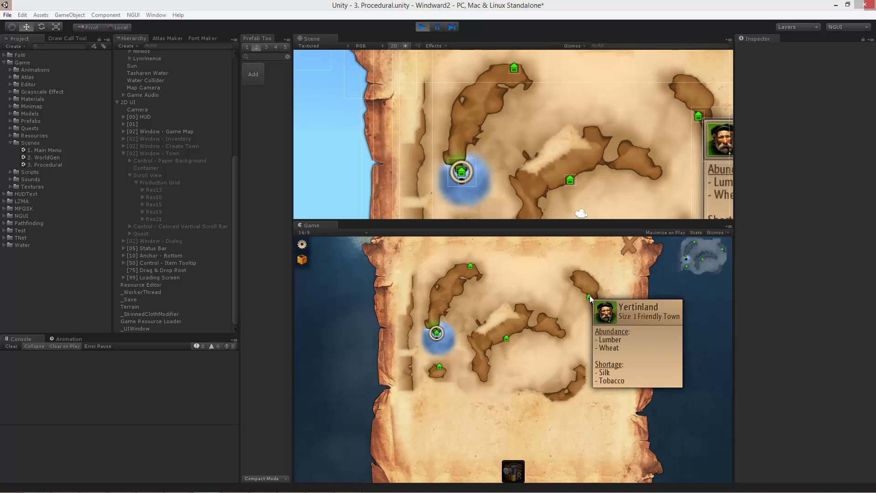
mouse_move(505, 338)
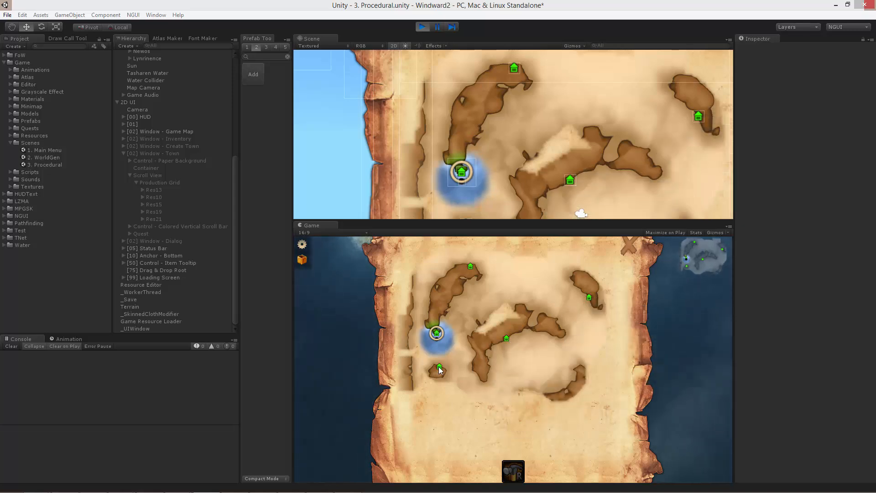
mouse_move(439, 367)
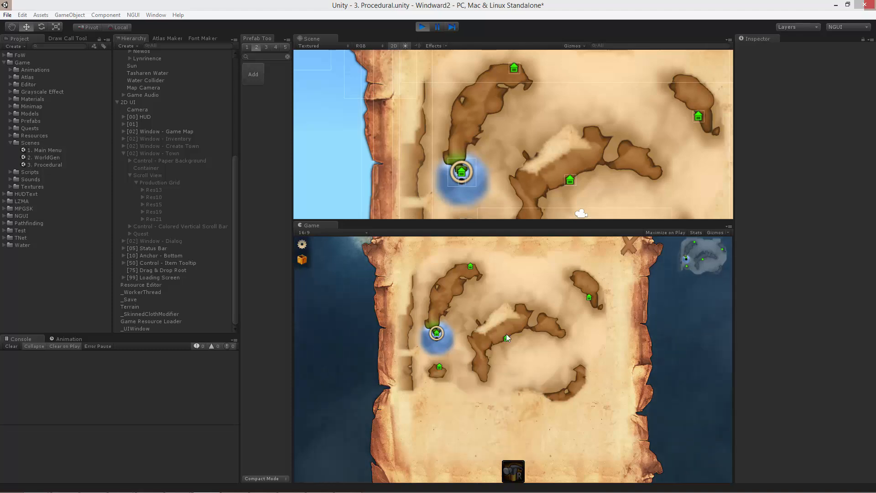
- Close the game map, switch to Visual Studio and examine the icon, color, title, text and description parameters of UIGameTooltip's static Show function
click(633, 247)
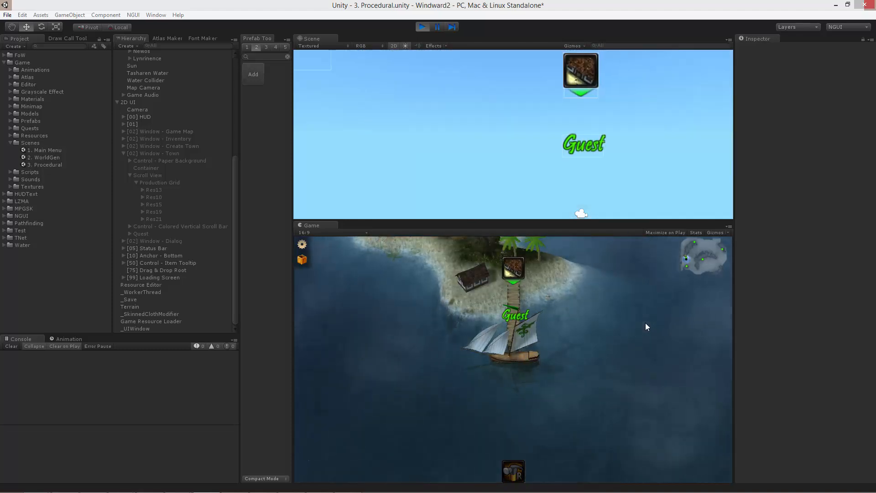
key(alt+Tab)
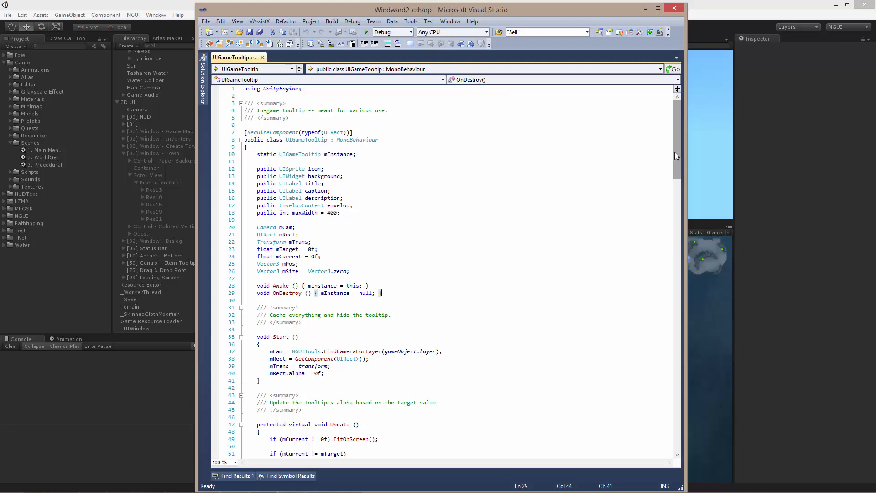
drag(677, 154, 688, 376)
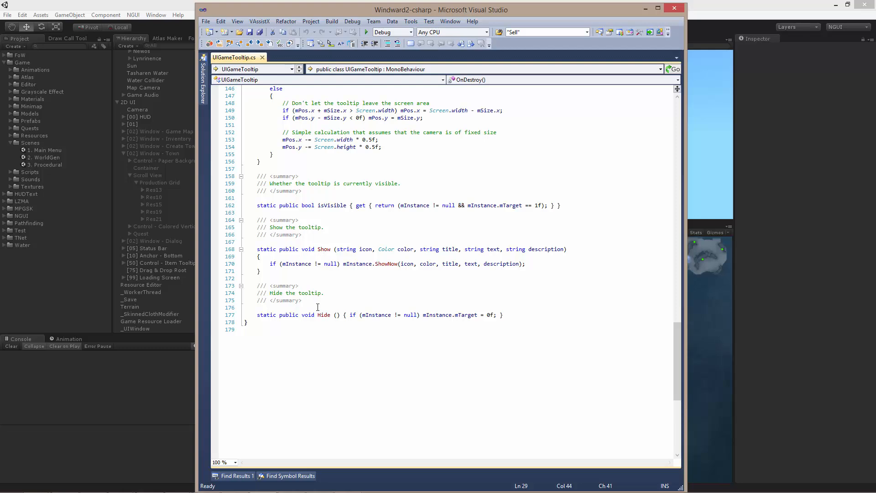
drag(336, 249, 374, 250)
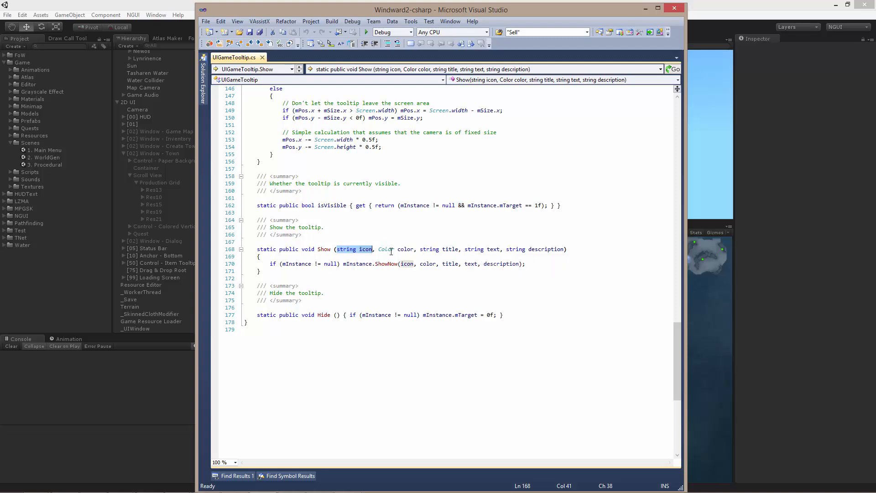
drag(414, 249, 378, 250)
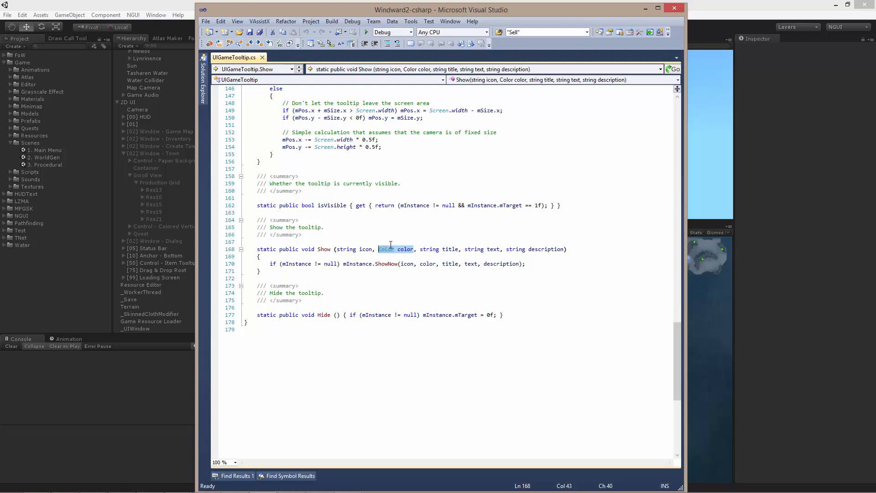
click(410, 241)
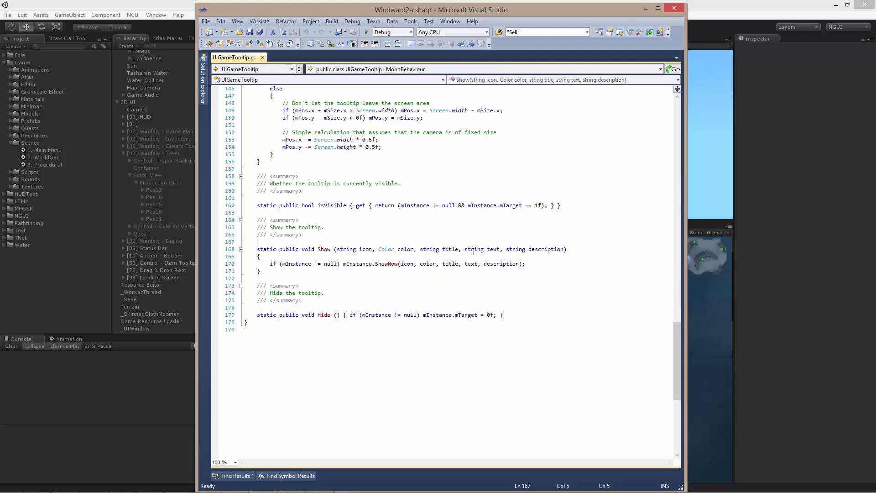
double_click(455, 250)
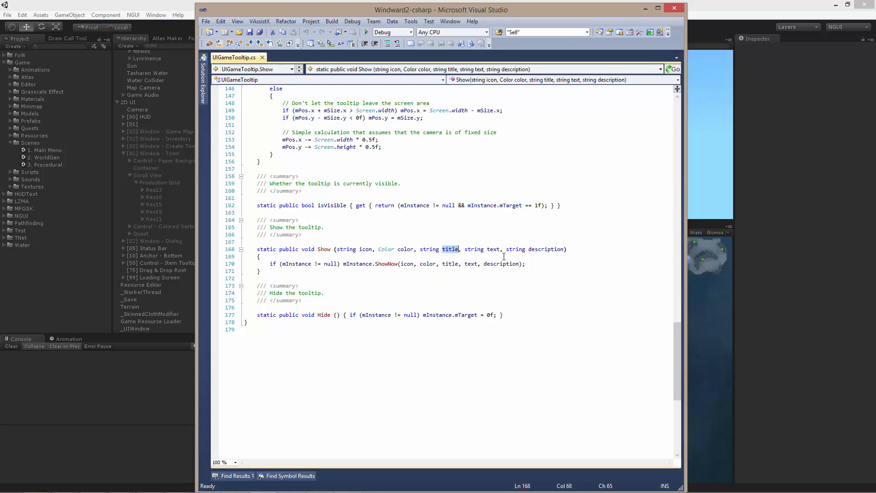
double_click(493, 249)
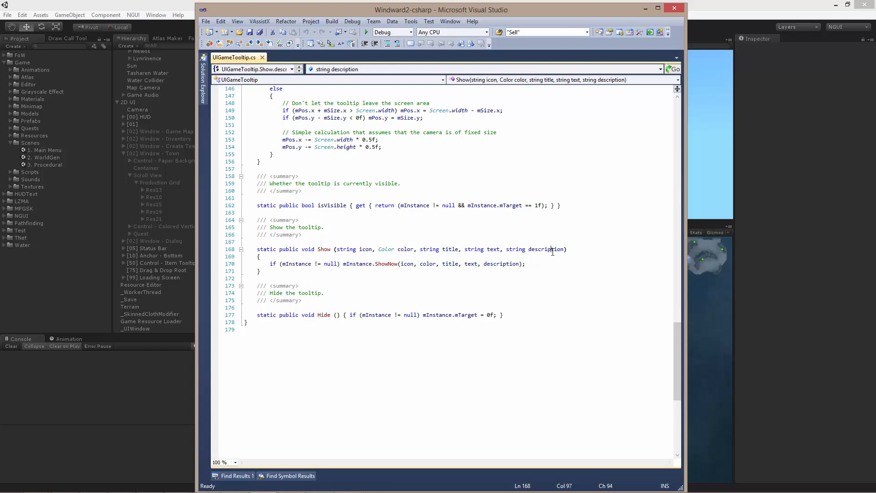
double_click(548, 249)
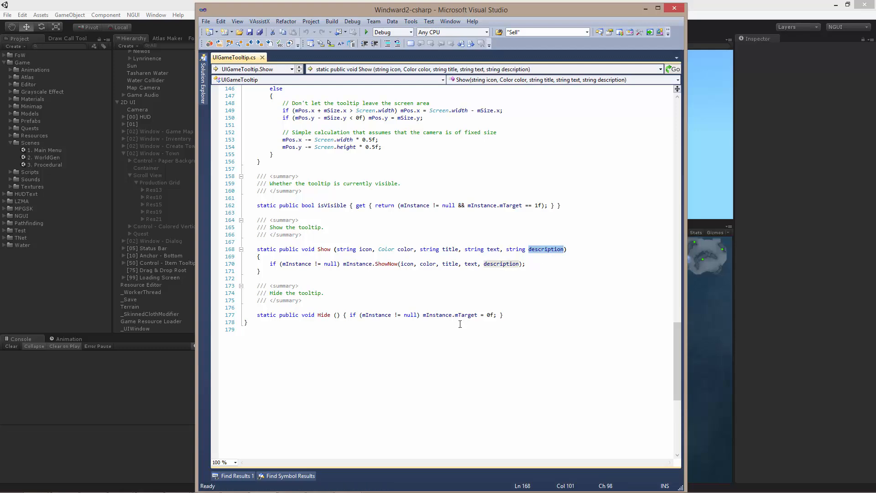
- Examine the mInstance null check inside Show and the Awake and OnDestroy functions that assign and clear mInstance
drag(283, 264, 336, 264)
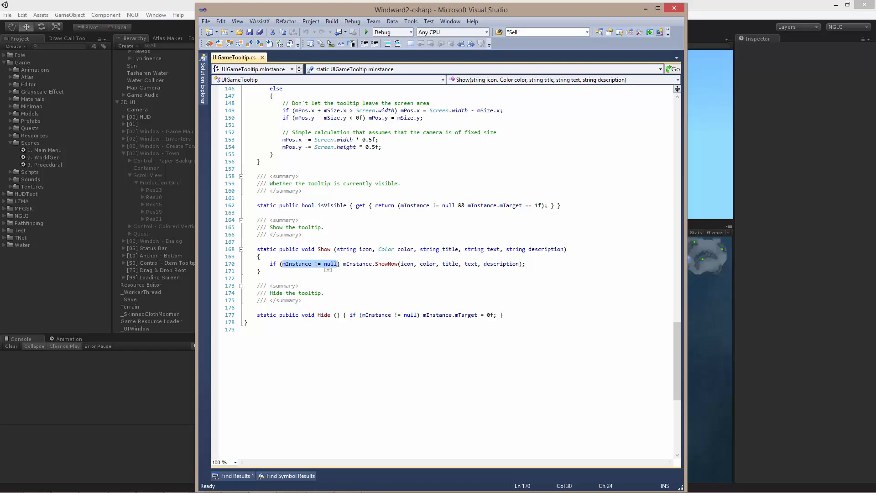
click(447, 271)
drag(677, 351, 518, 101)
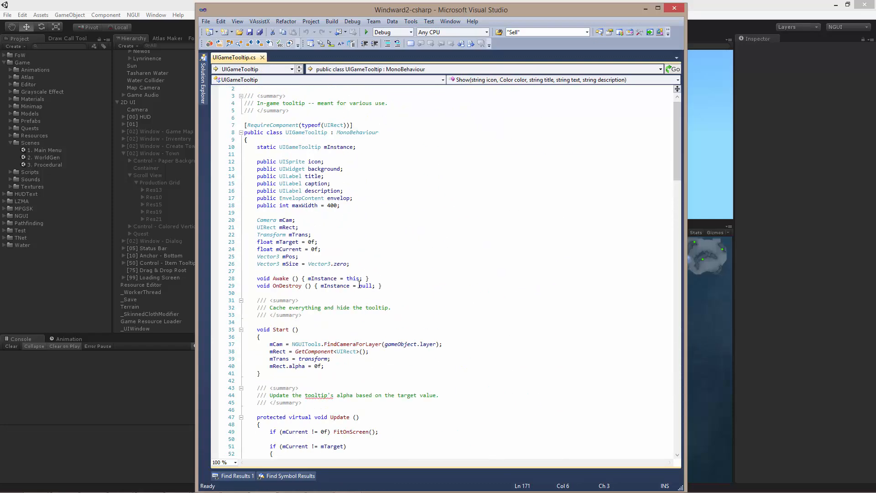
drag(383, 286, 245, 278)
click(451, 288)
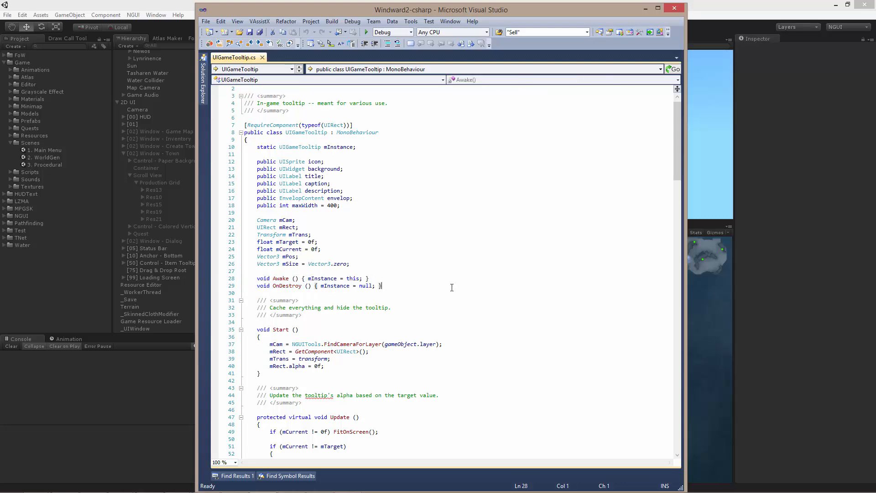
- Go to the definition of ShowNow from its call in Show and examine the field assignments and the envelop.padBottom line for empty descriptions
drag(679, 163, 680, 379)
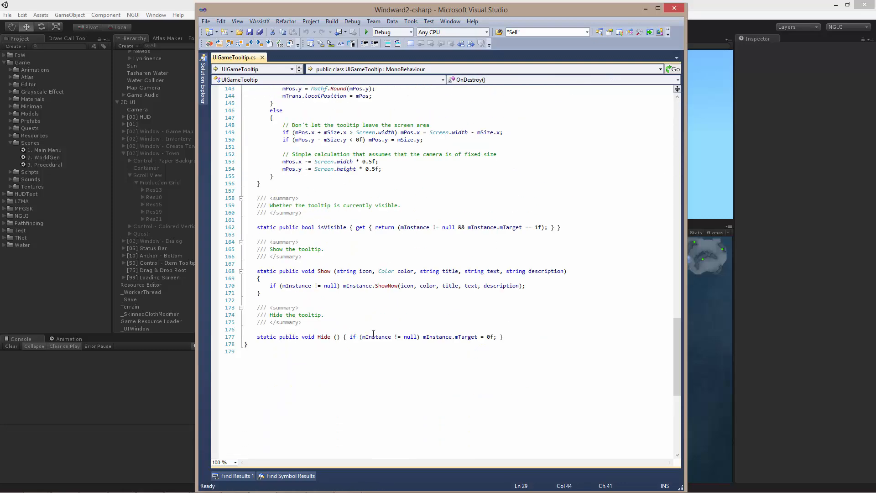
click(389, 286)
right_click(389, 286)
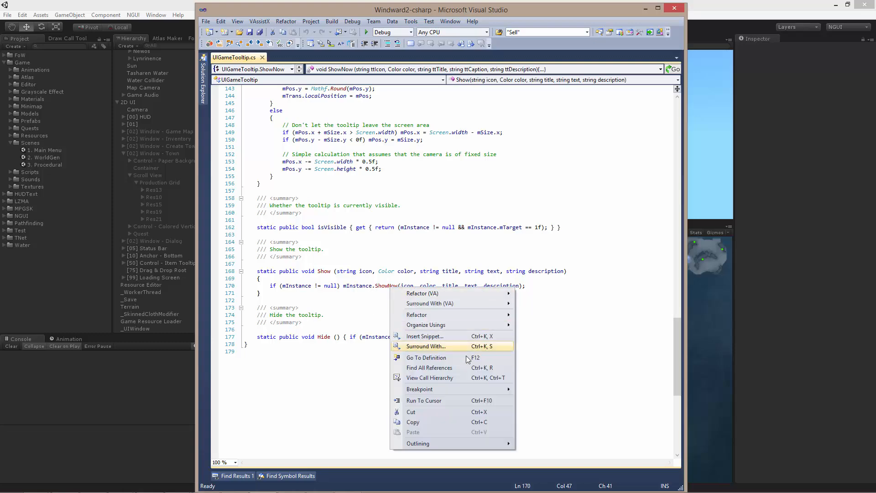
click(450, 358)
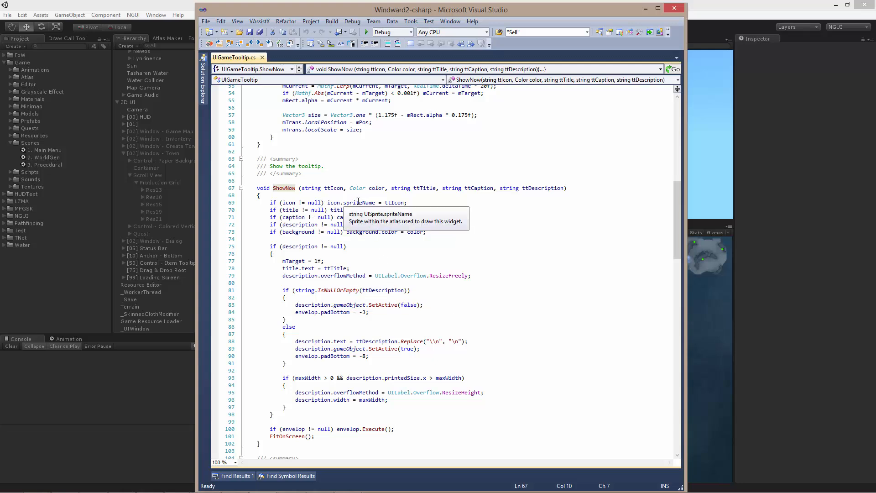
click(550, 234)
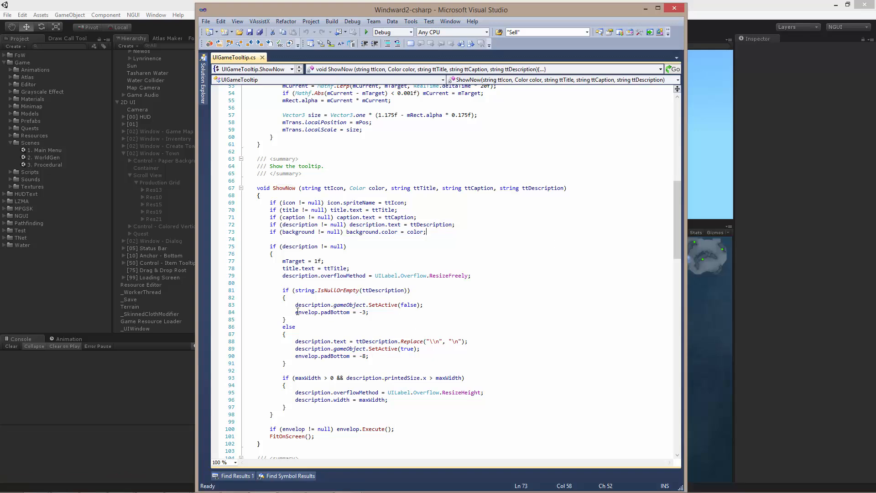
drag(296, 312, 381, 311)
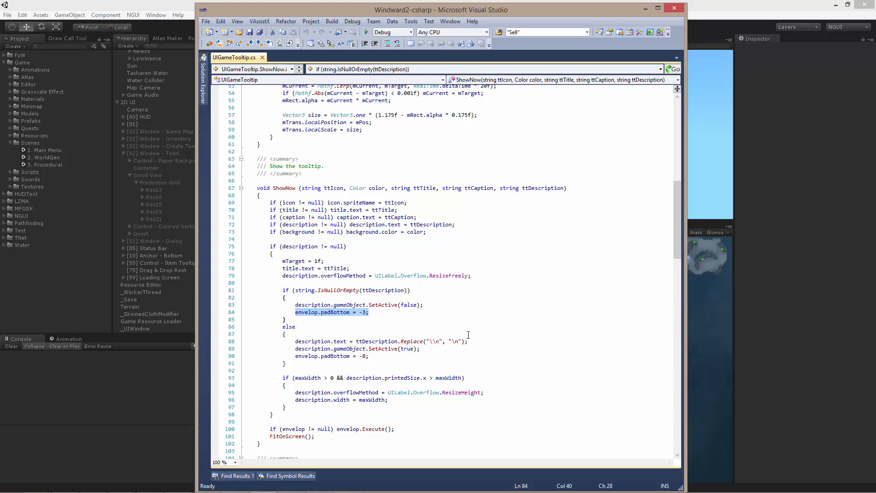
key(Down)
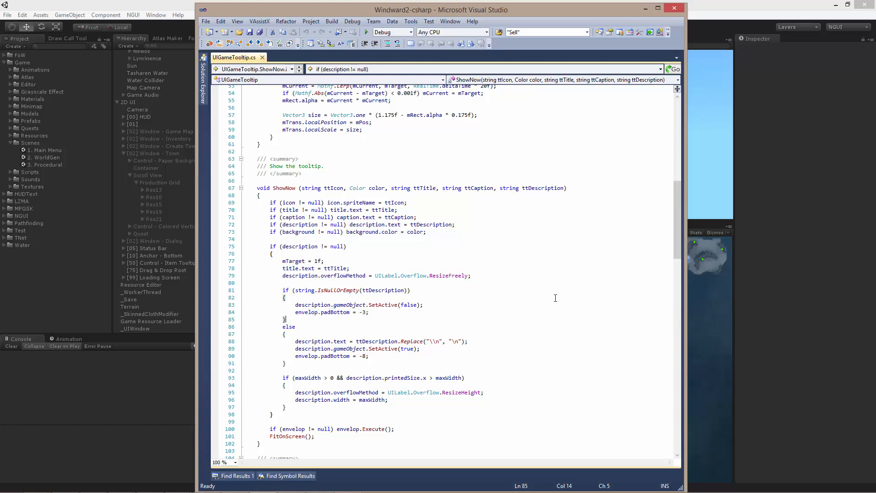
- Switch back to Unity, open the town window in the running game and view the Rice row's market tooltip
click(721, 5)
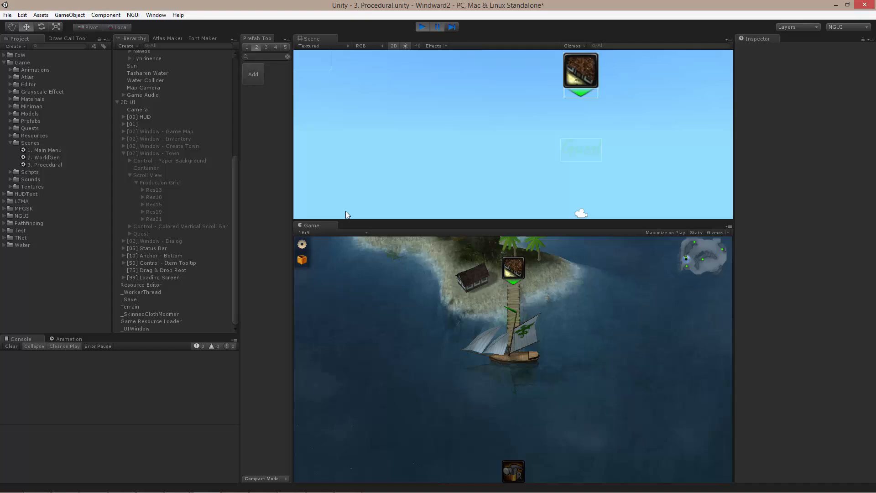
key(alt+Tab)
key(alt+Tab)
click(513, 269)
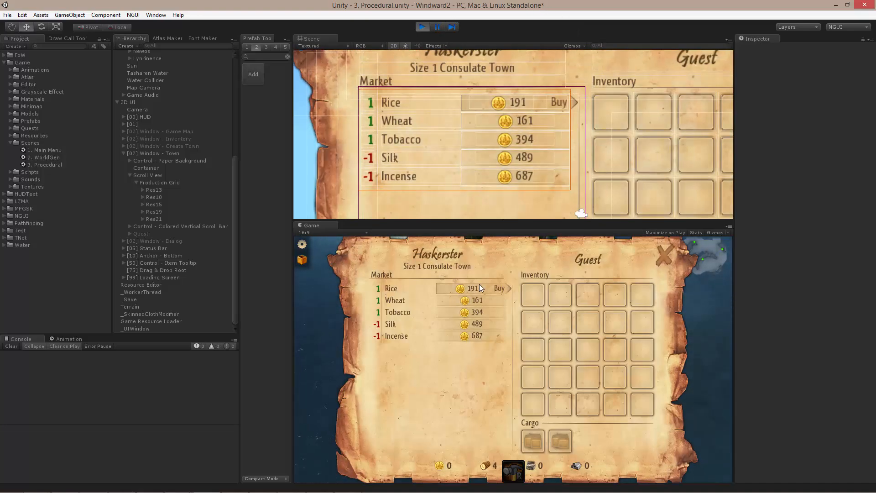
mouse_move(417, 288)
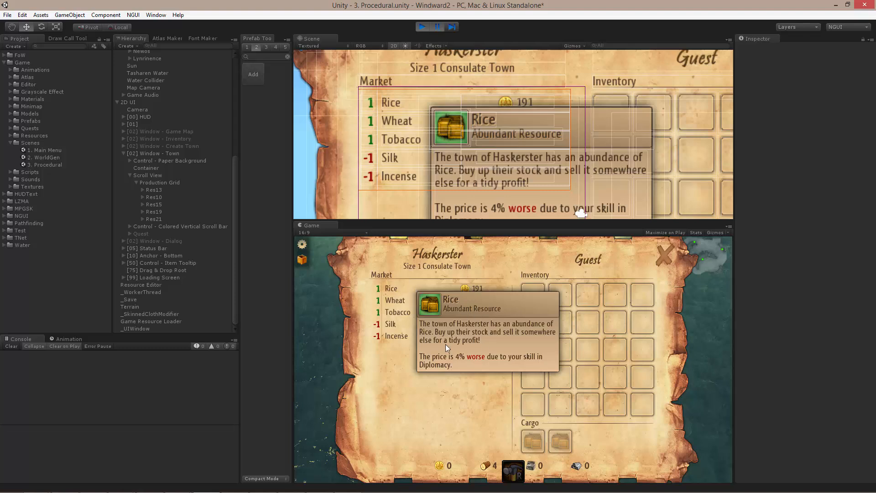
- Frame the tooltip's Description label in the scene and inspect the Item Tooltip control with its Description, Title and Caption children
click(543, 196)
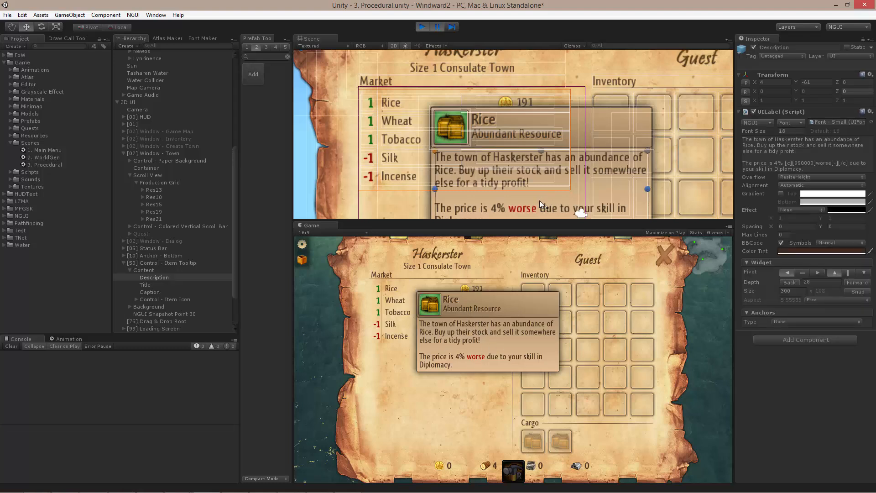
key(f)
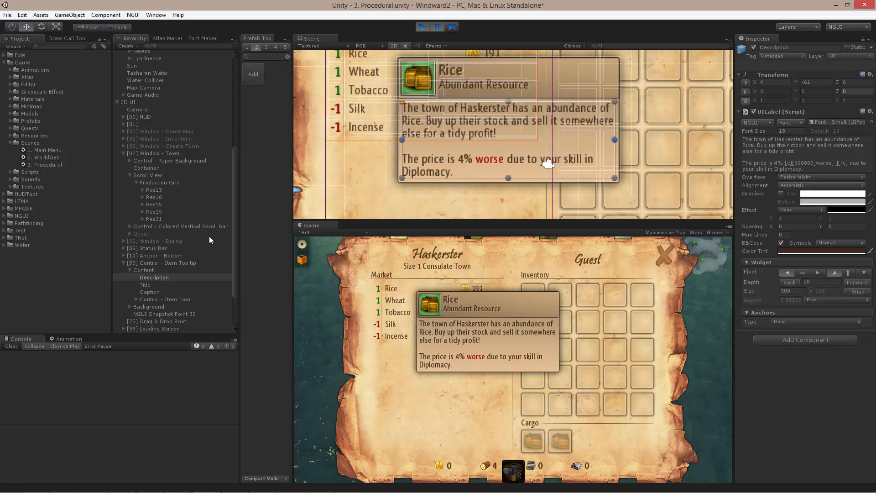
click(154, 263)
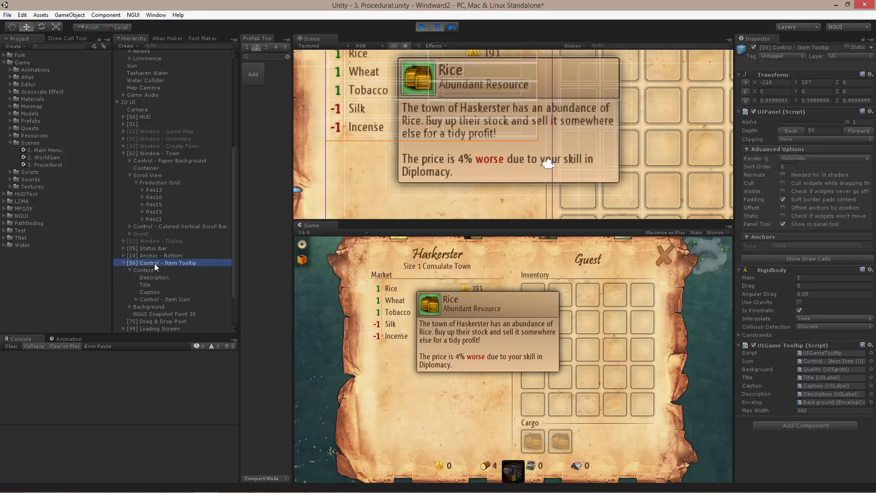
click(151, 277)
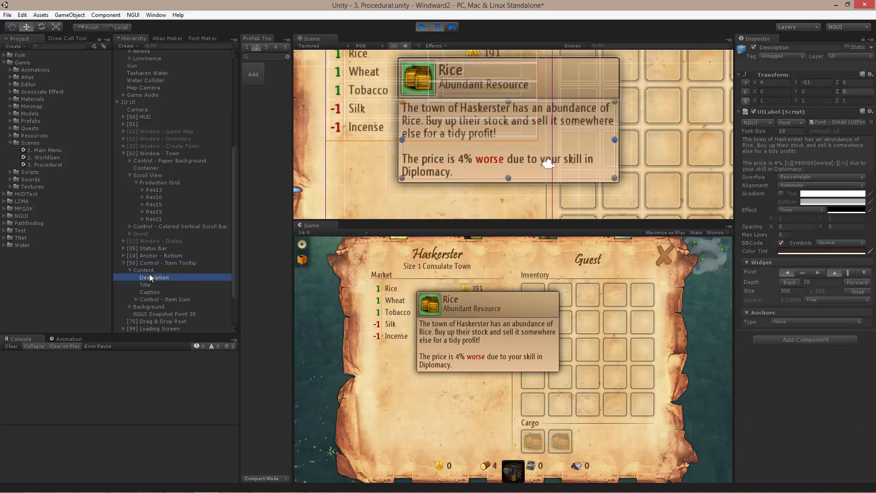
click(157, 283)
click(157, 290)
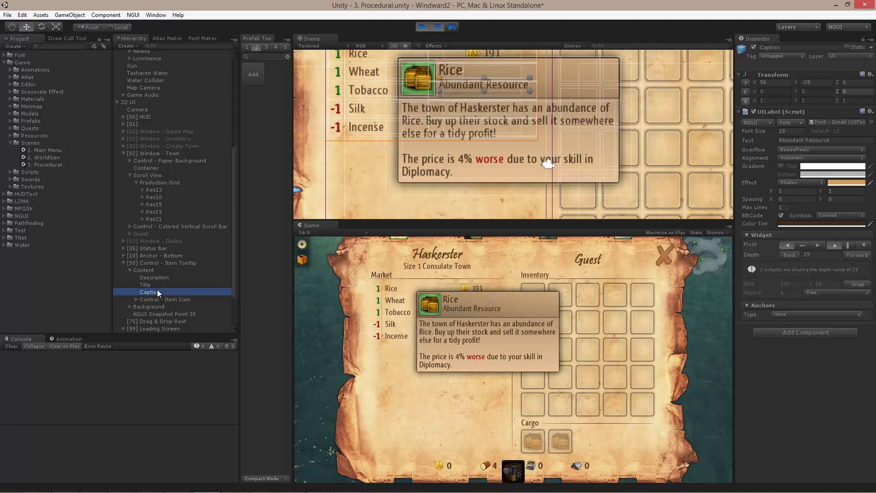
- Inspect the tooltip Background's Envelop Content settings and its Content target root, stop the running game and reselect Background
key(Down)
key(Down)
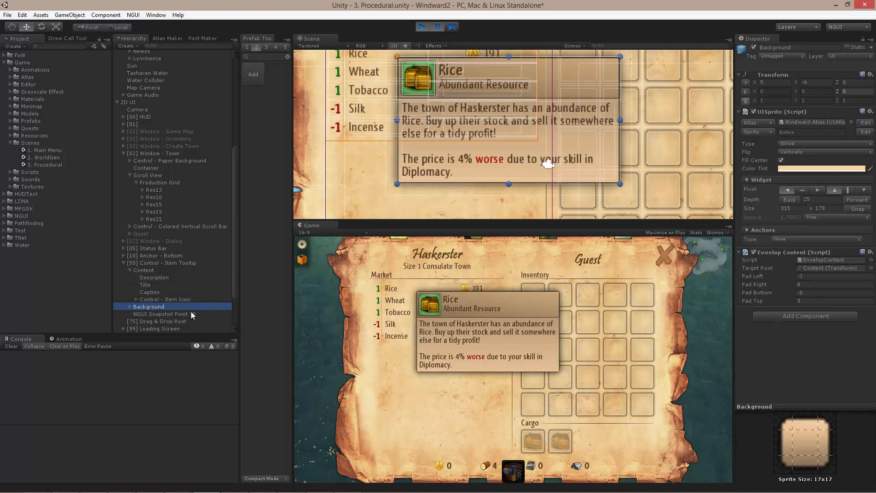
click(817, 267)
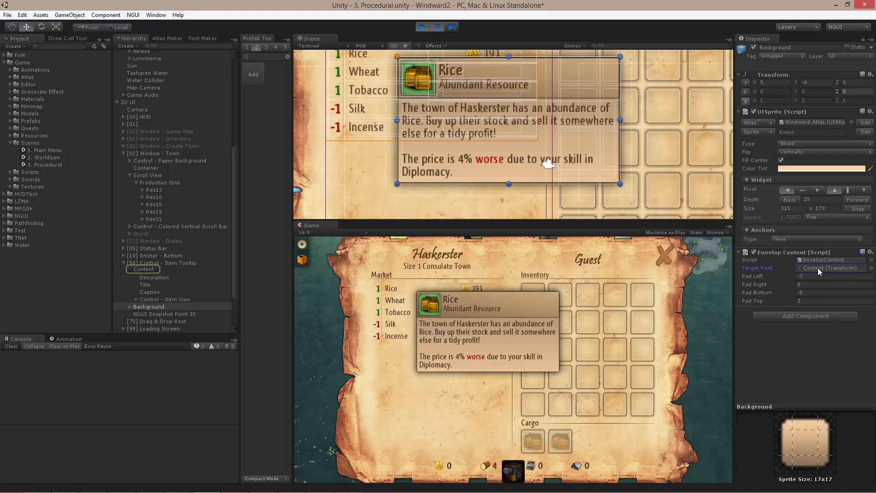
click(144, 270)
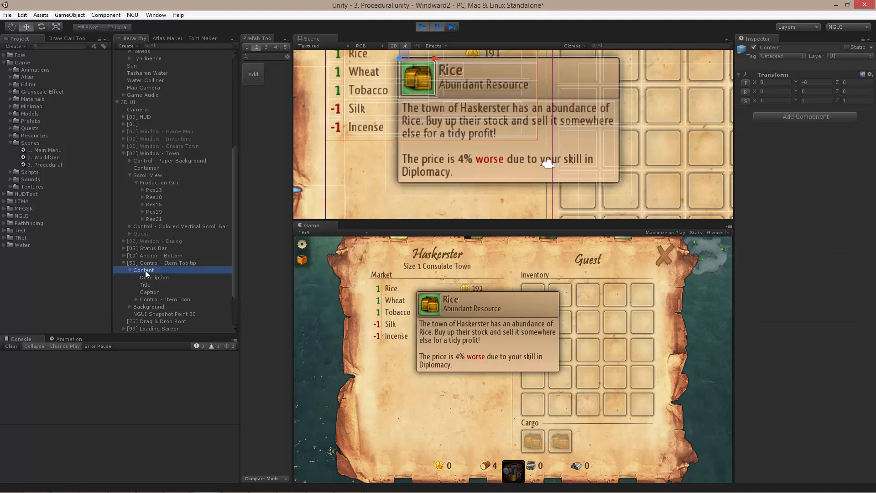
click(438, 27)
click(154, 305)
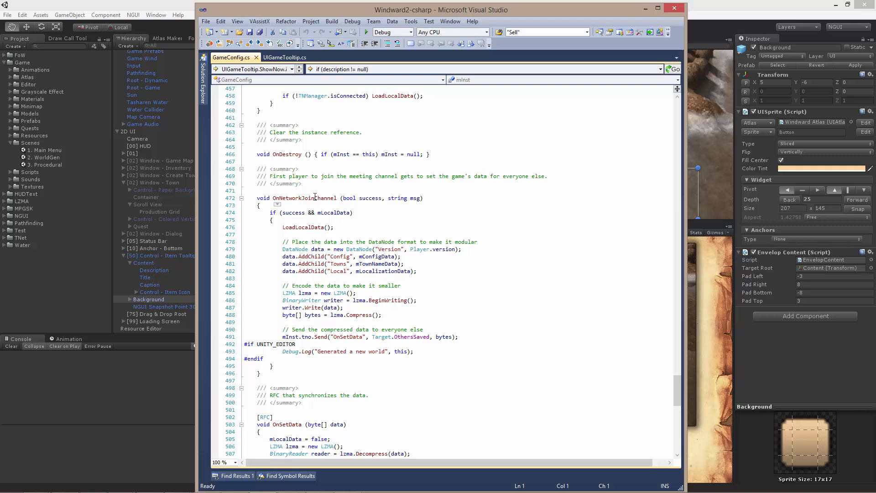
- Examine the OnNetworkJoinChannel function in GameConfig.cs, including its mLocalData condition and the LoadLocalData call
click(295, 204)
double_click(327, 198)
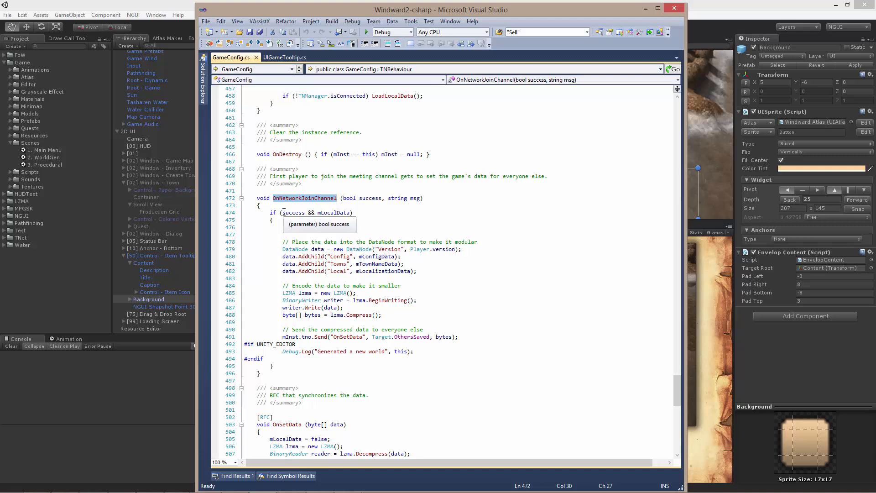
double_click(337, 213)
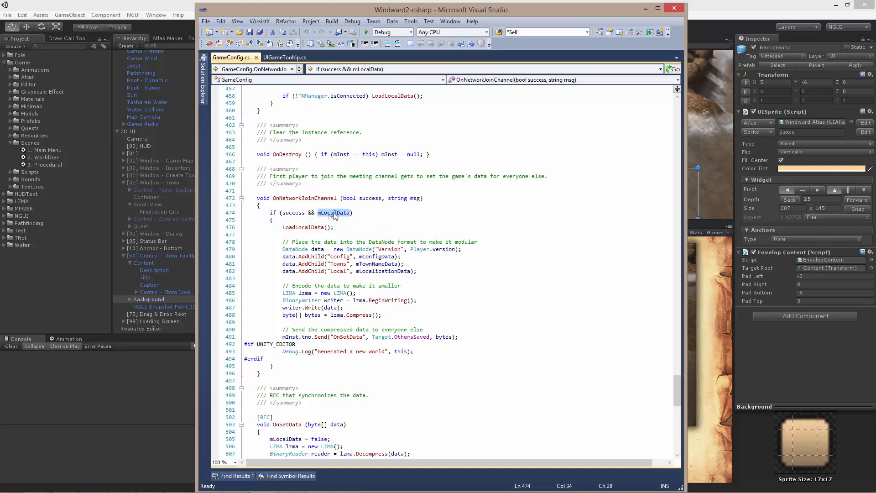
click(358, 222)
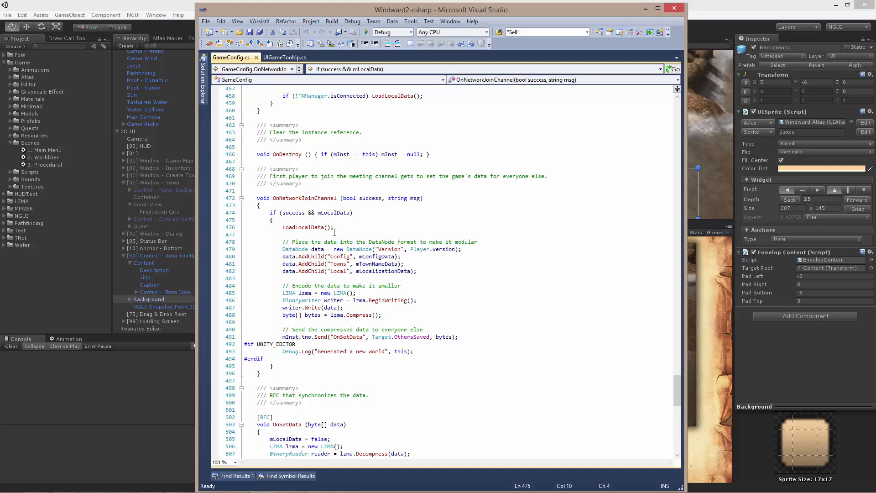
drag(282, 226, 348, 227)
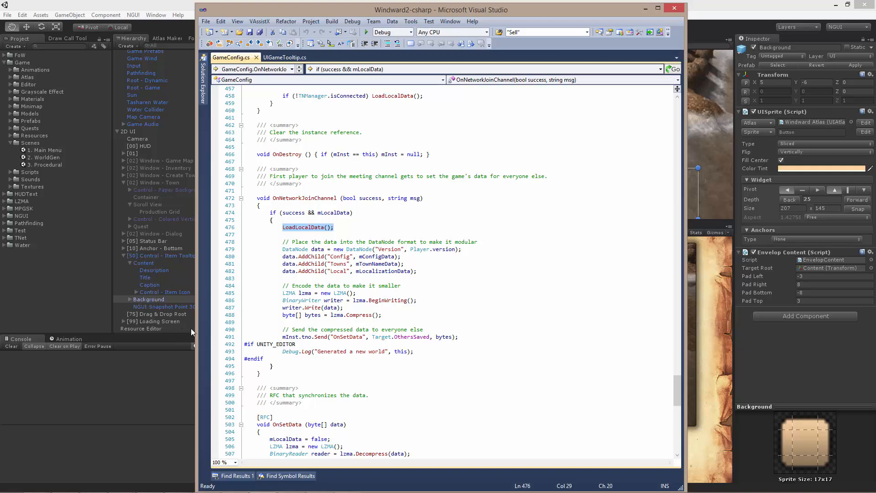
- Examine how OnNetworkJoinChannel packs the config, town and localization data into a DataNode and compresses it with LZMA
click(425, 266)
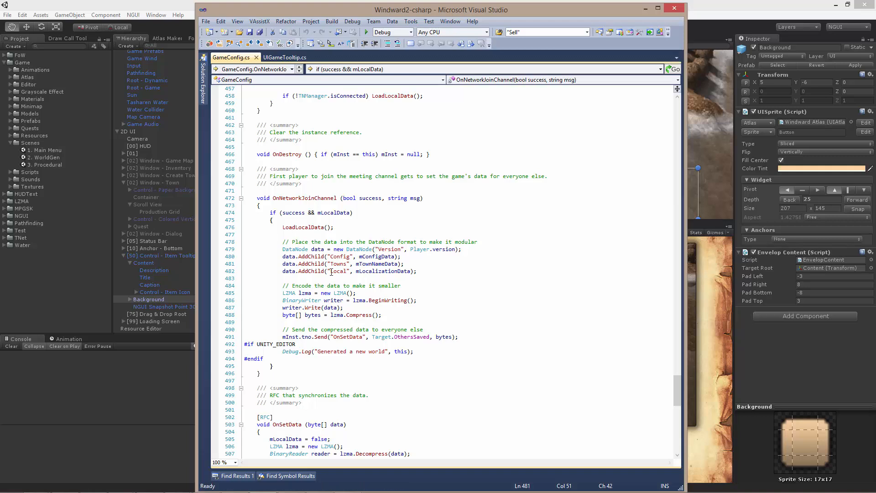
drag(282, 249, 427, 274)
click(428, 273)
drag(362, 294, 283, 294)
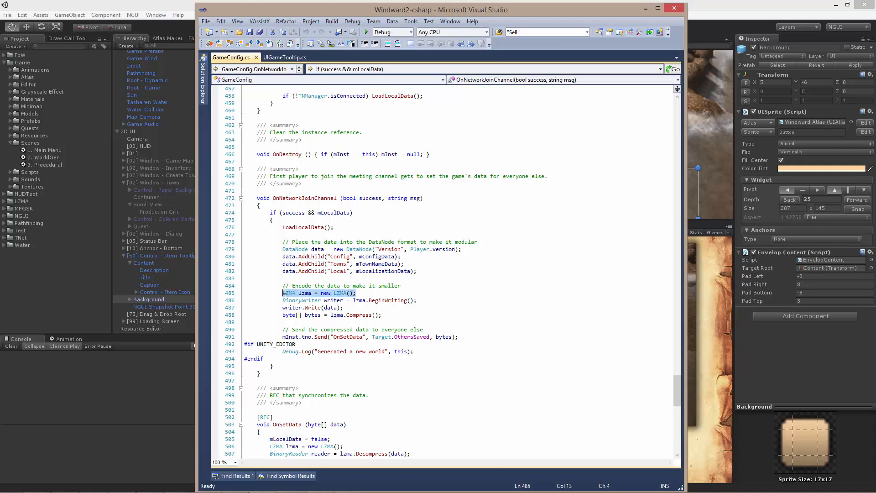
click(419, 315)
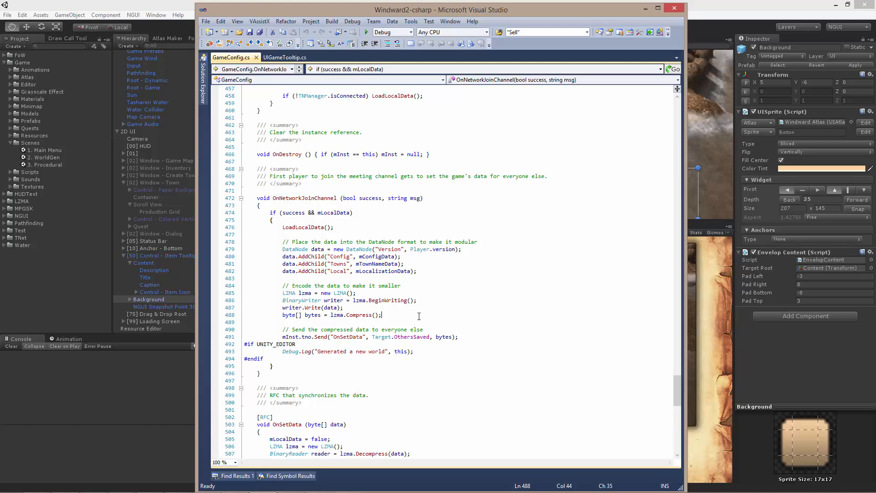
click(448, 308)
- Open Config.txt from the solution and look through its ship definitions
key(alt+shift+o)
text(confi)
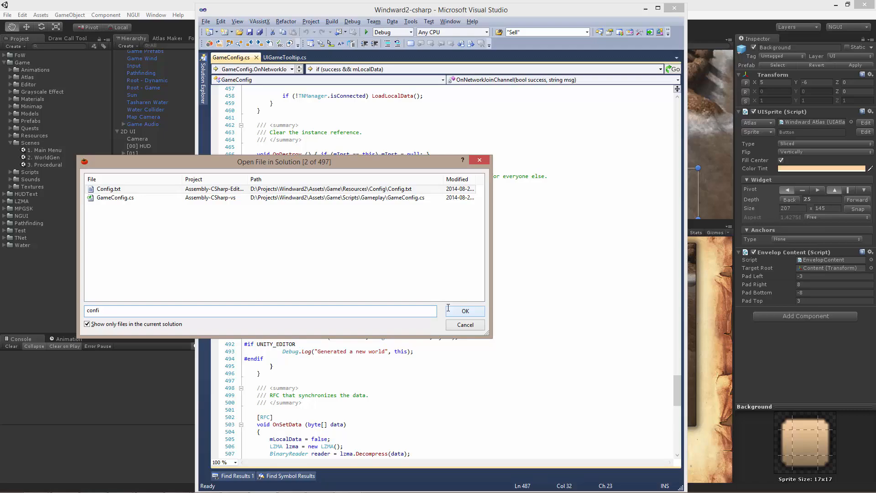
key(Return)
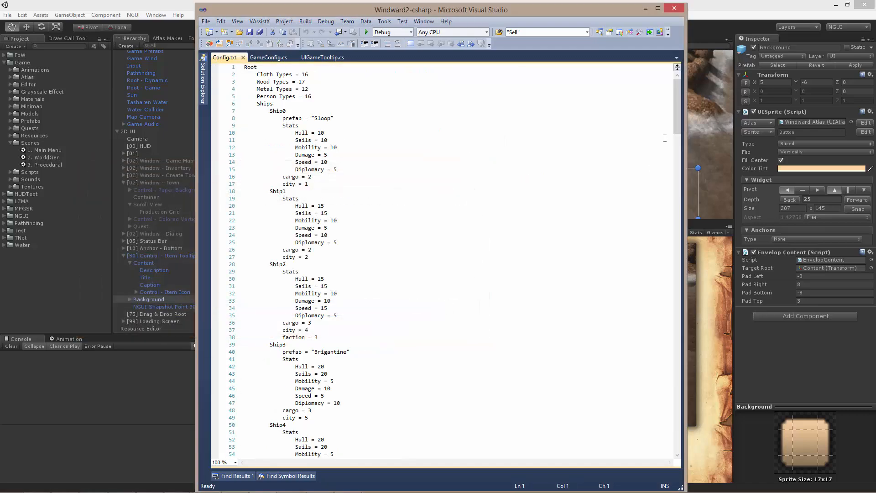
mouse_move(675, 118)
mouse_down()
mouse_move(675, 420)
mouse_move(682, 388)
mouse_move(680, 114)
mouse_up()
- Open Localization.txt from the solution and look through its key and English text pairs
key(alt+shift+o)
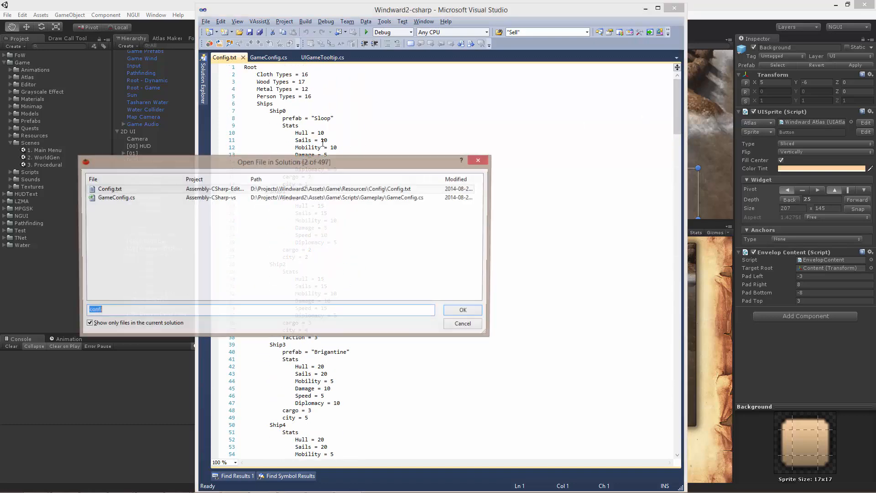
text(loca)
key(Return)
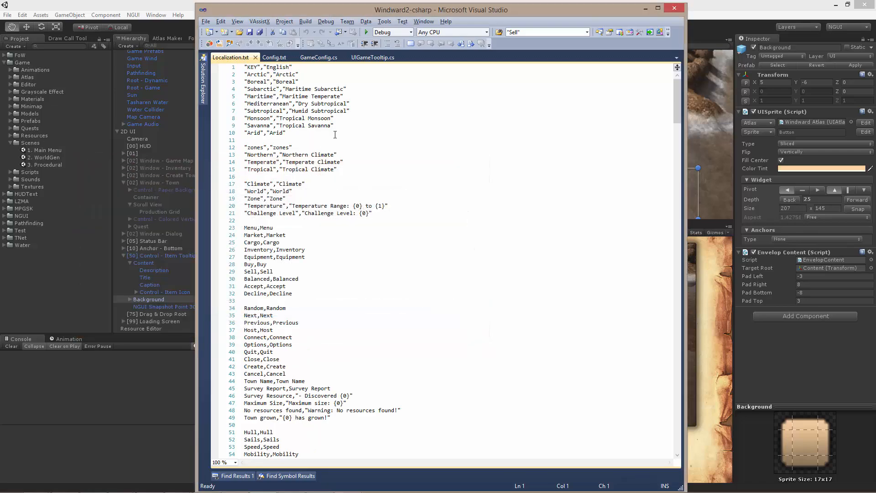
drag(675, 112, 661, 101)
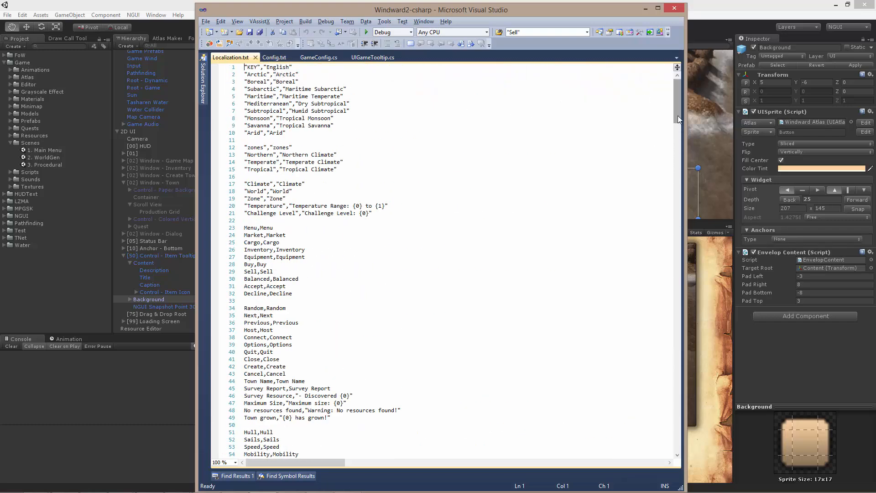
mouse_move(678, 116)
mouse_down()
mouse_move(677, 247)
mouse_move(678, 109)
mouse_up()
- Return to GameConfig.cs and examine the OnSetData send call with its Target.OthersSaved argument
key(ctrl+Tab)
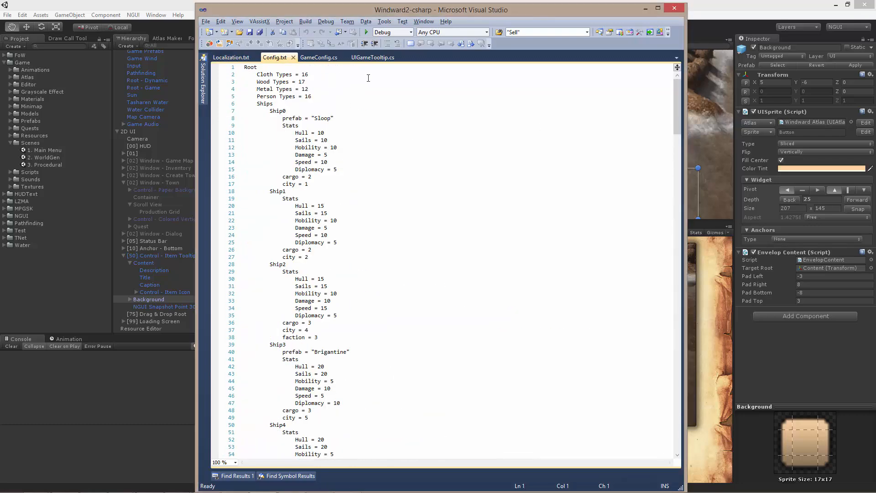
key(ctrl+Tab)
key(ctrl+Tab)
key(Tab)
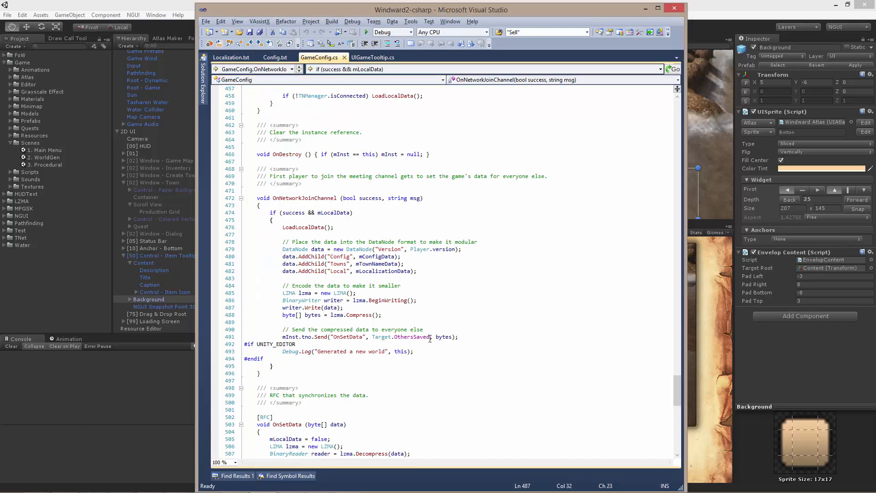
drag(470, 338, 283, 338)
click(385, 330)
double_click(402, 337)
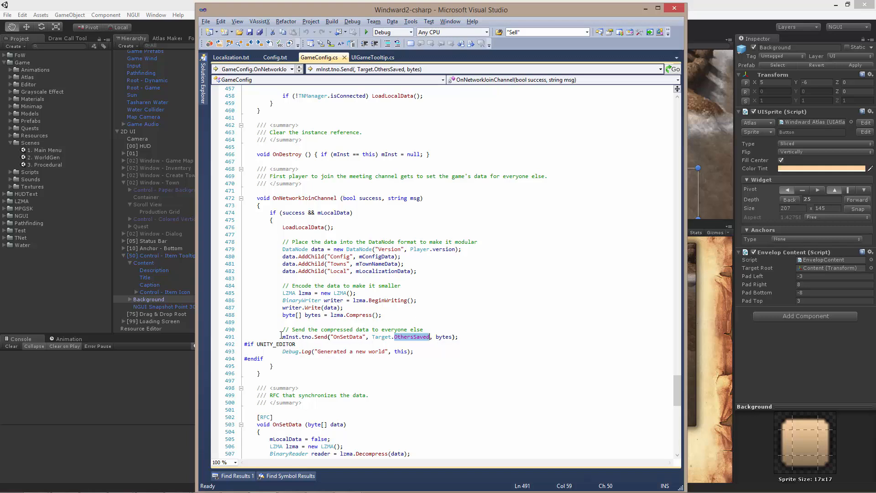
drag(281, 337, 475, 338)
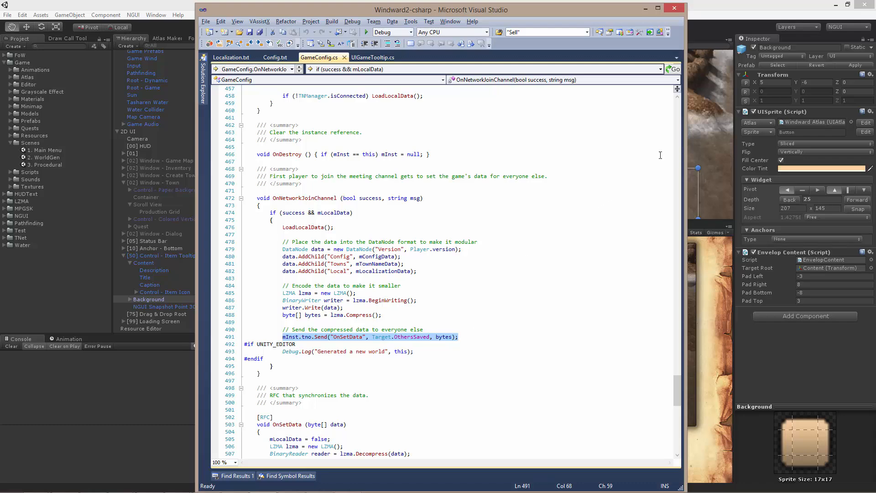
- Switch to Unity, run the game and view the generated islands in a maximized 3D scene view
key(alt+Tab)
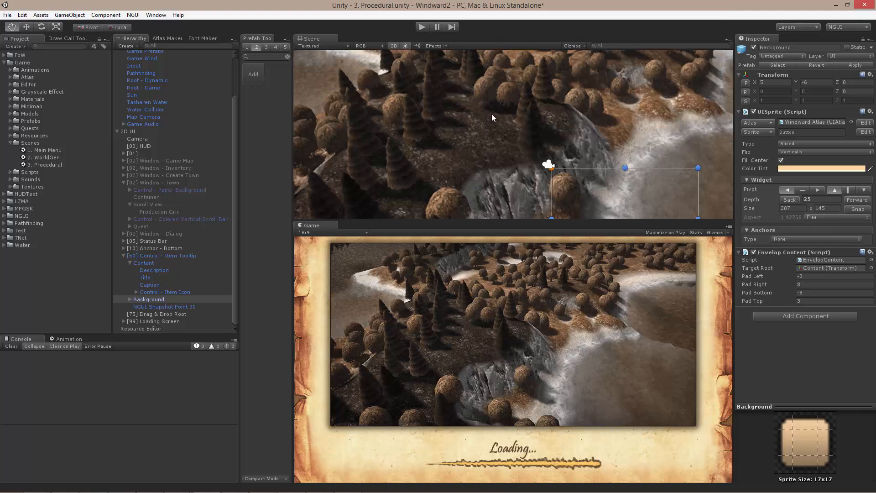
click(423, 27)
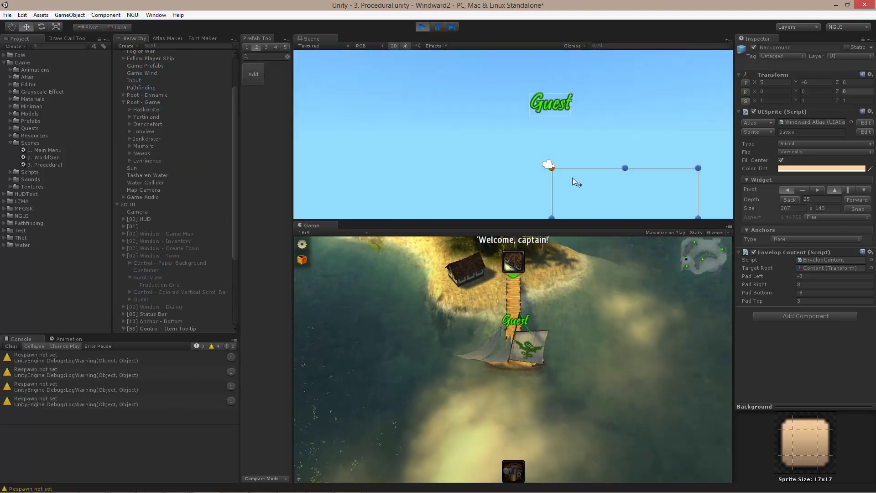
click(394, 46)
alt+drag(502, 112, 570, 116)
key(shift+space)
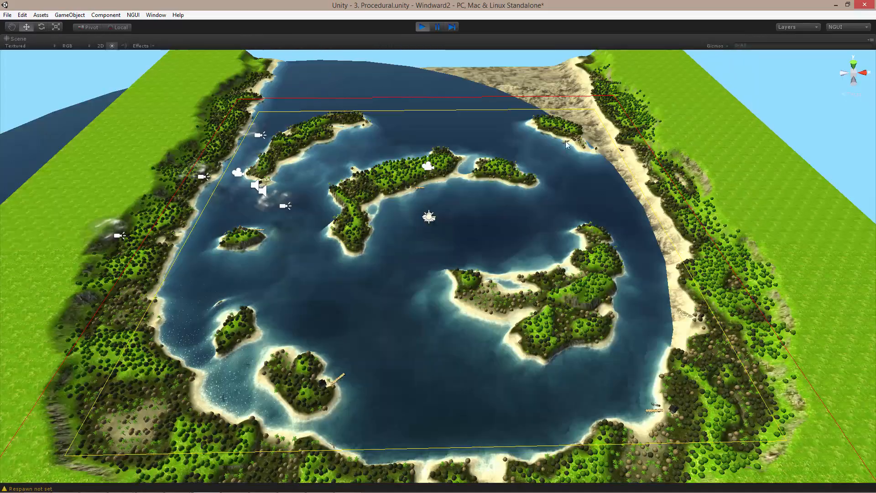
mouse_move(567, 176)
right_down()
mouse_move(550, 168)
mouse_move(559, 175)
right_up()
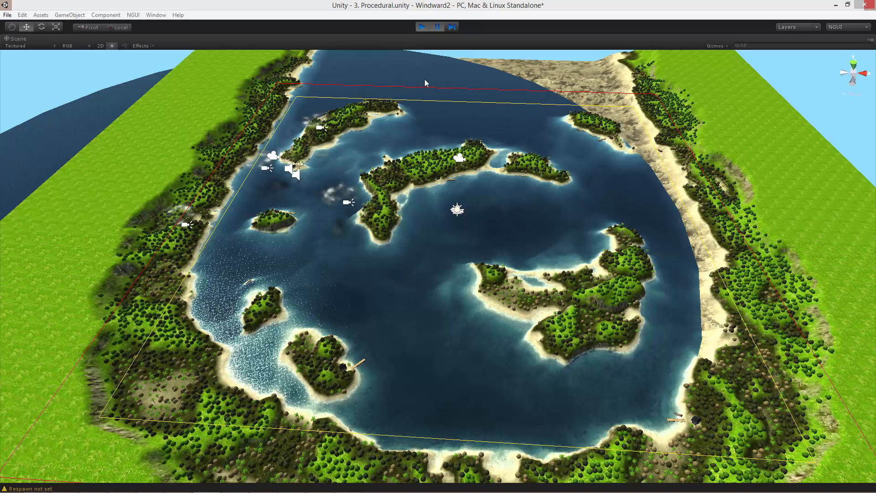
right_click(464, 164)
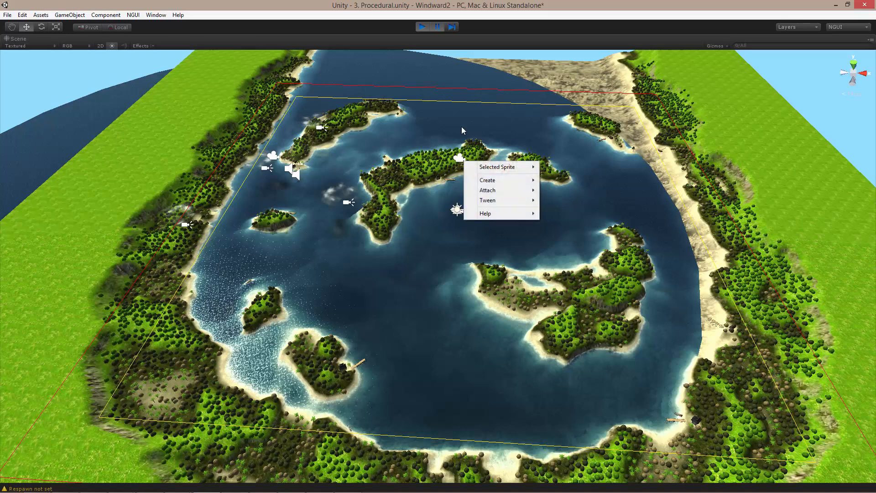
click(588, 15)
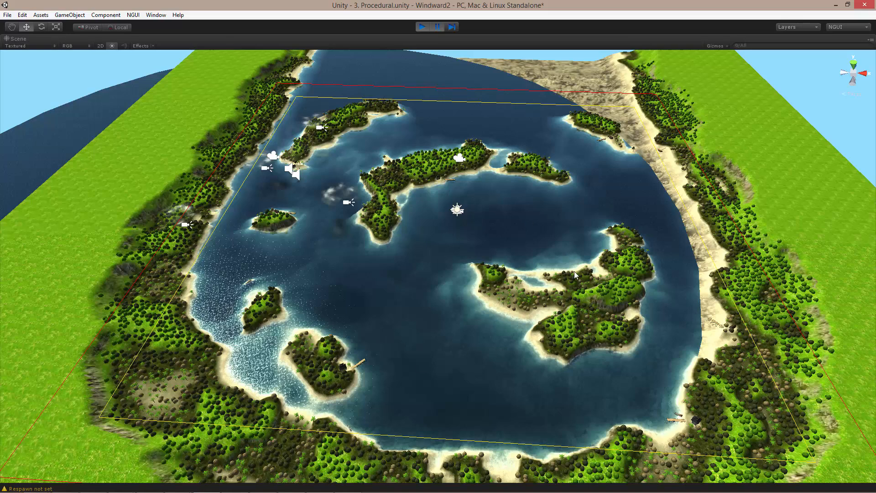
- Switch back to Visual Studio and look through Config.txt down to the Prices section
key(alt+Tab)
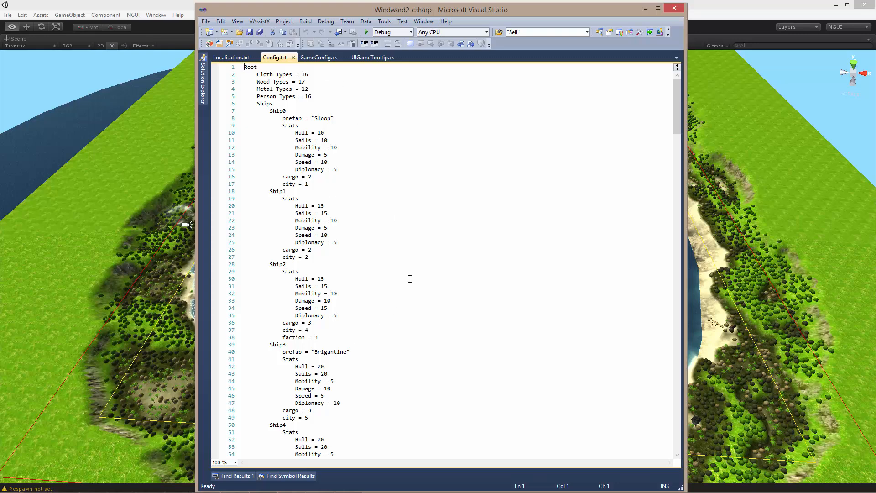
scroll(410, 279, down, 1)
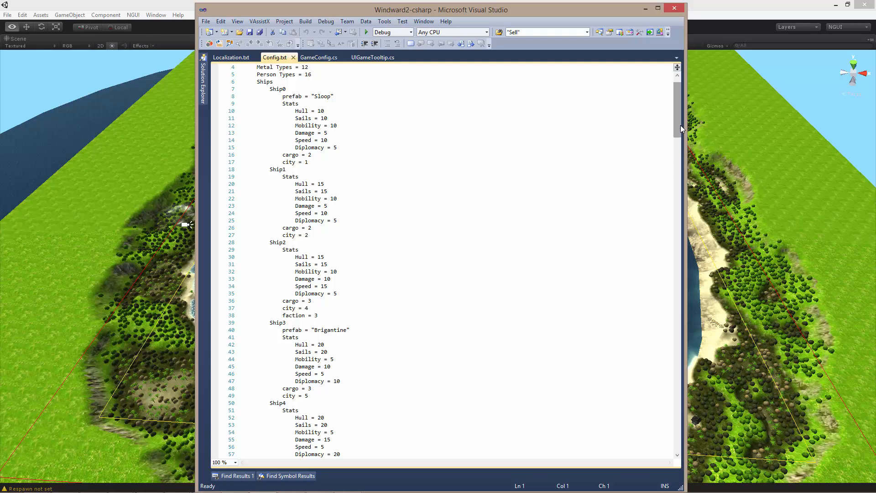
drag(680, 125, 683, 94)
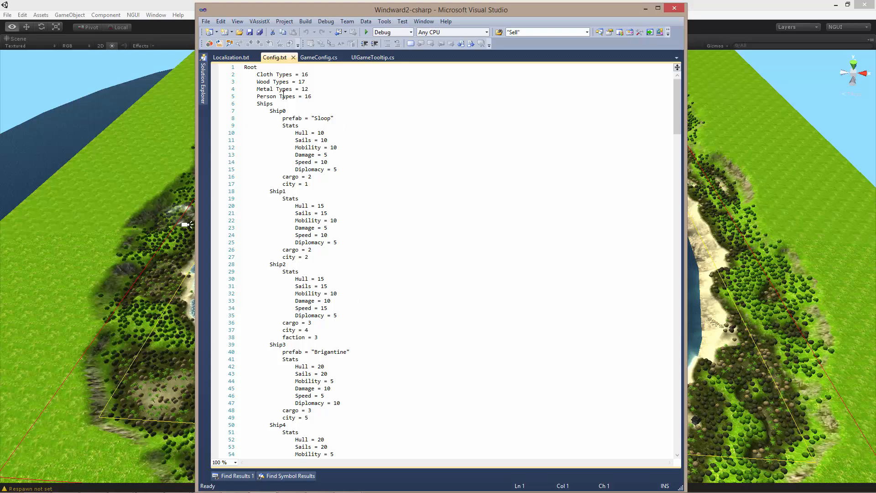
mouse_move(677, 110)
mouse_down()
mouse_move(673, 165)
mouse_move(677, 98)
mouse_up()
drag(677, 97, 664, 329)
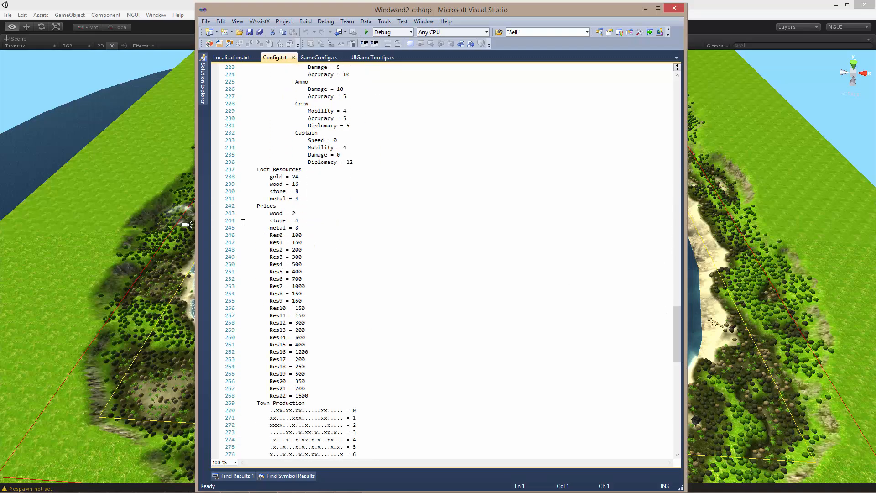
- Copy the Res3 key from the Prices list in Config.txt and find its matching entry in Localization.txt
double_click(277, 250)
double_click(280, 257)
key(ctrl+c)
click(237, 58)
click(364, 125)
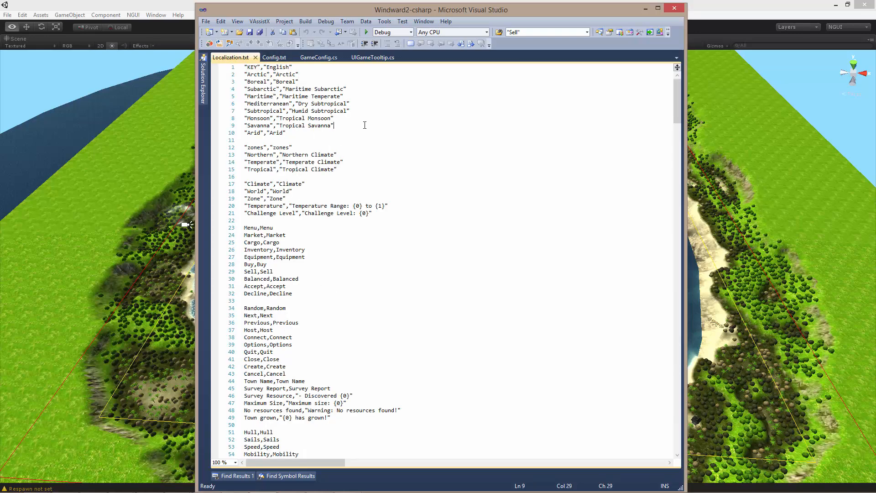
key(ctrl+f)
click(782, 316)
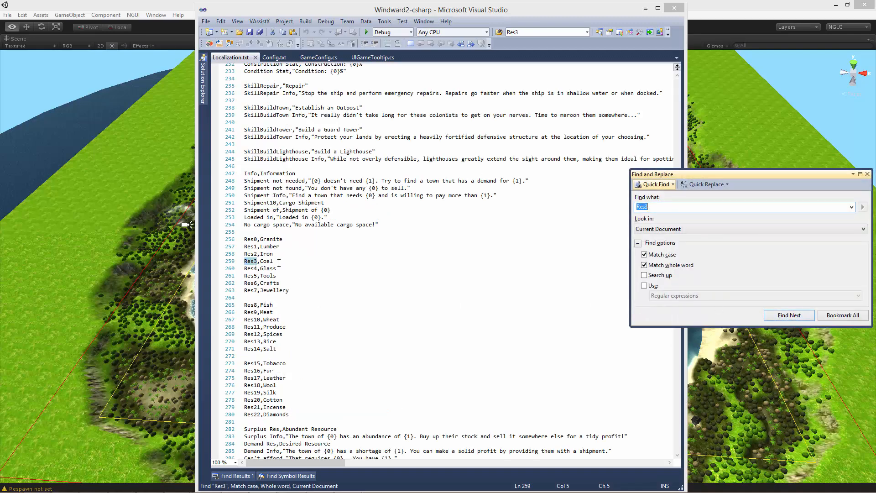
drag(276, 262, 260, 261)
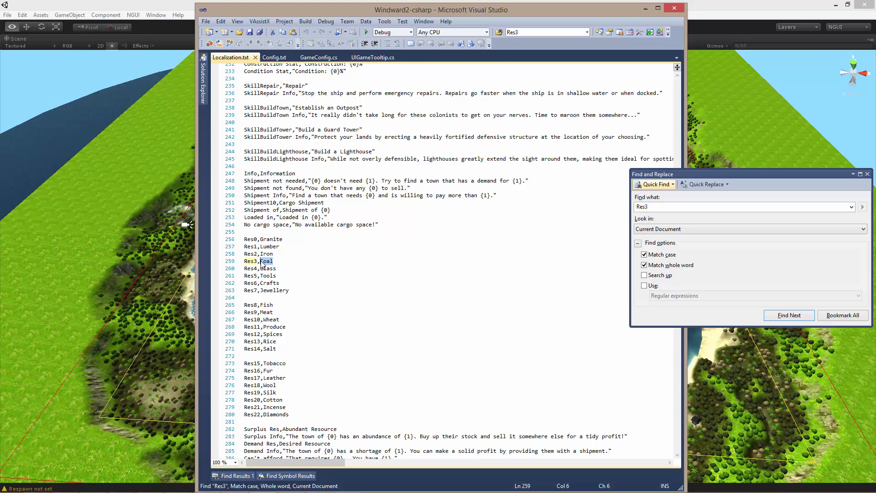
click(867, 175)
- Compare Res3 in Config.txt and Localization.txt, try adding asdf as another comma-separated value after Coal, and undo it
click(273, 57)
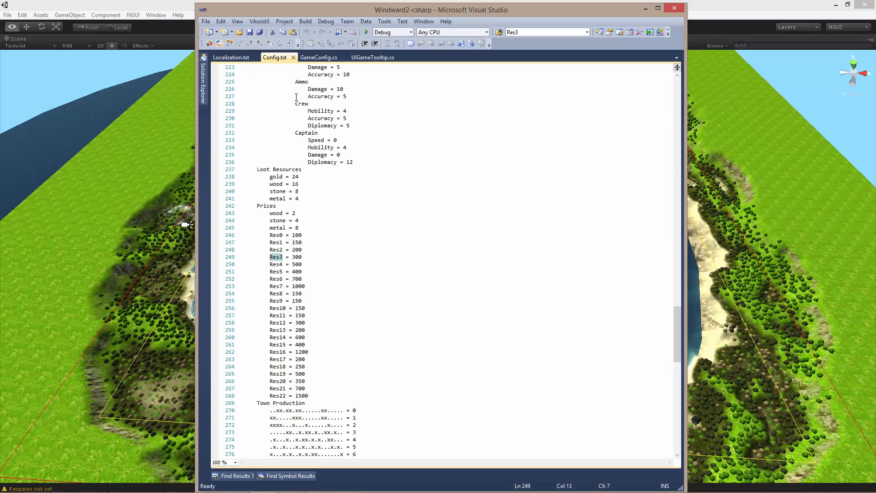
click(236, 61)
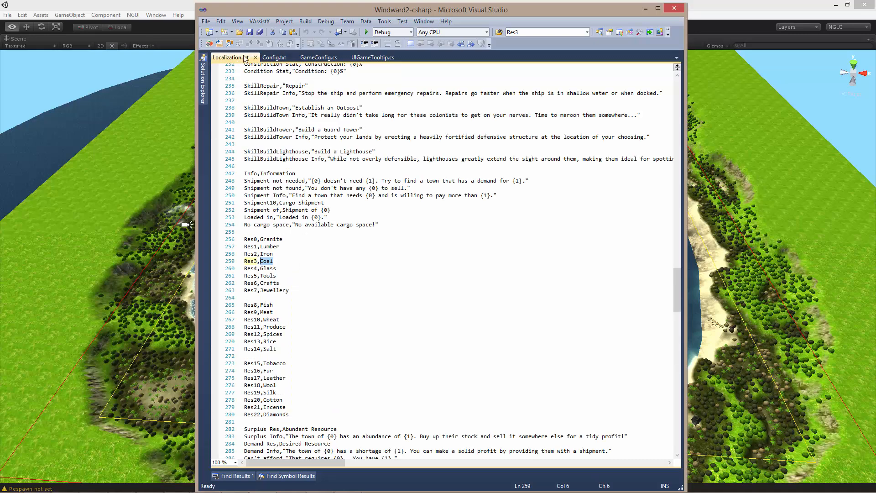
key(Right)
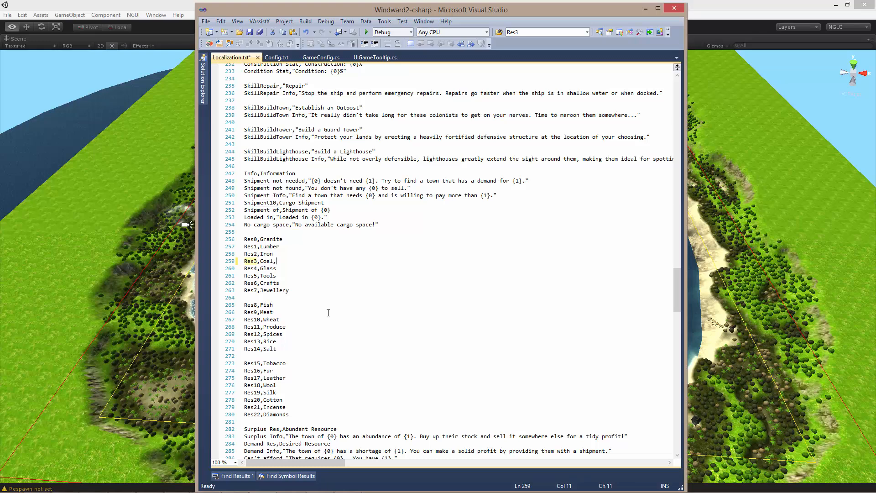
text(asdf)
key(ctrl+z)
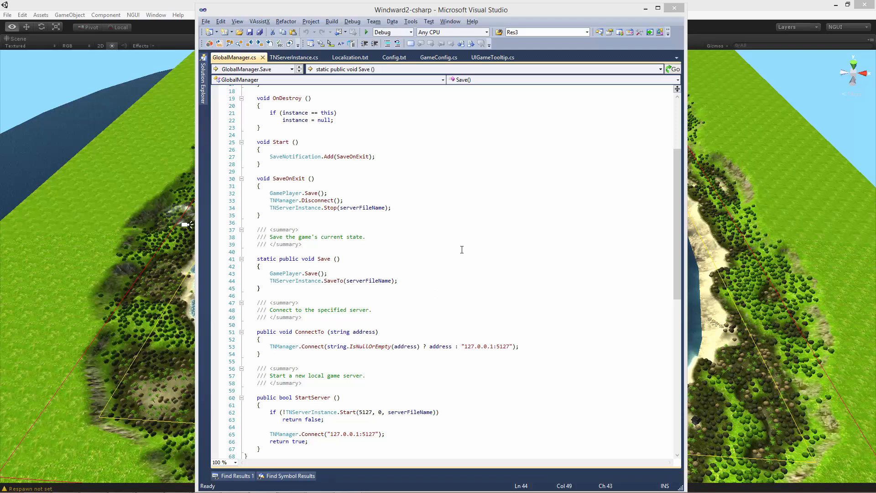
- Find the OnCreateTown symbol and open its definition in GameTown.cs
key(alt+shift+s)
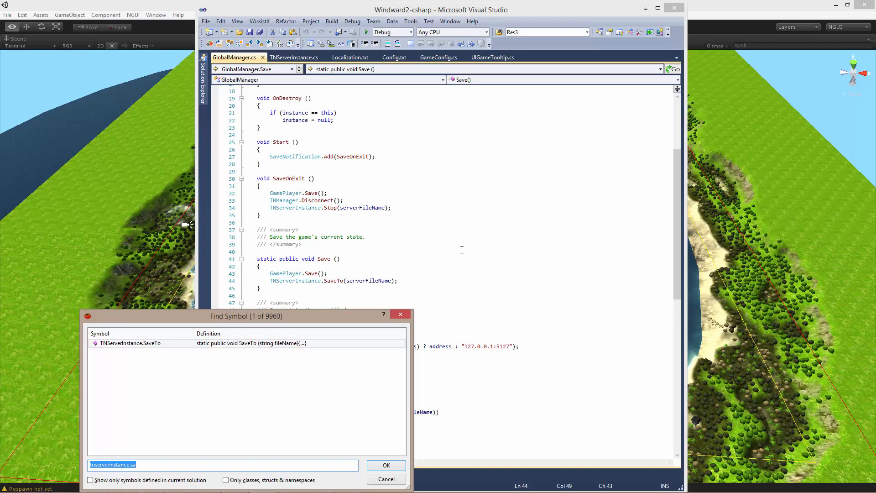
text(oncreatetown)
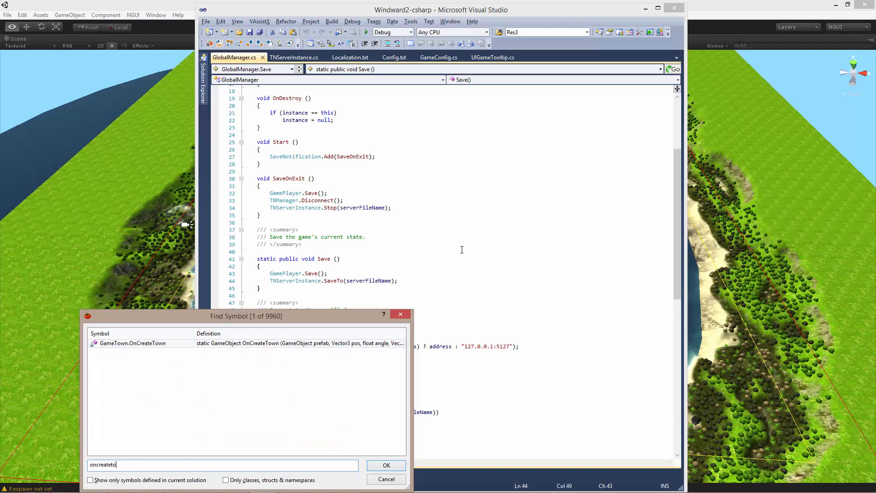
key(Return)
scroll(462, 250, up, 9)
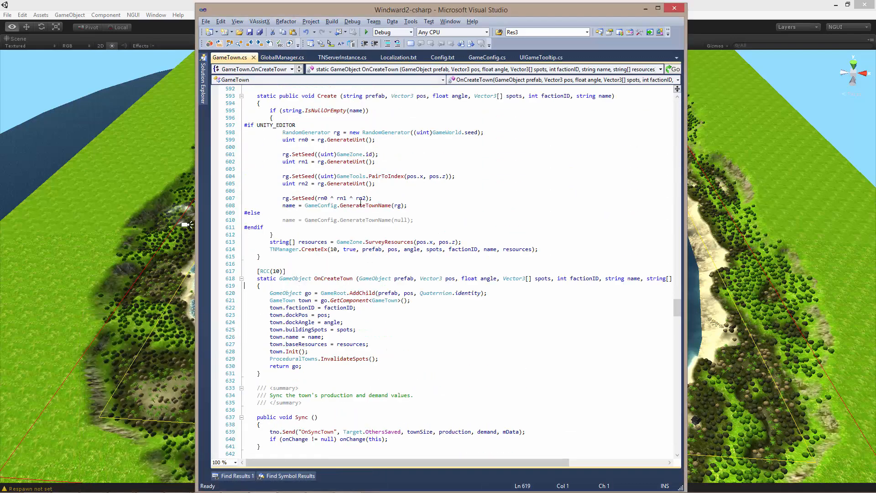
- Examine the Create method's parameter list in GameTown.cs and its TNManager.CreateEx call
double_click(330, 140)
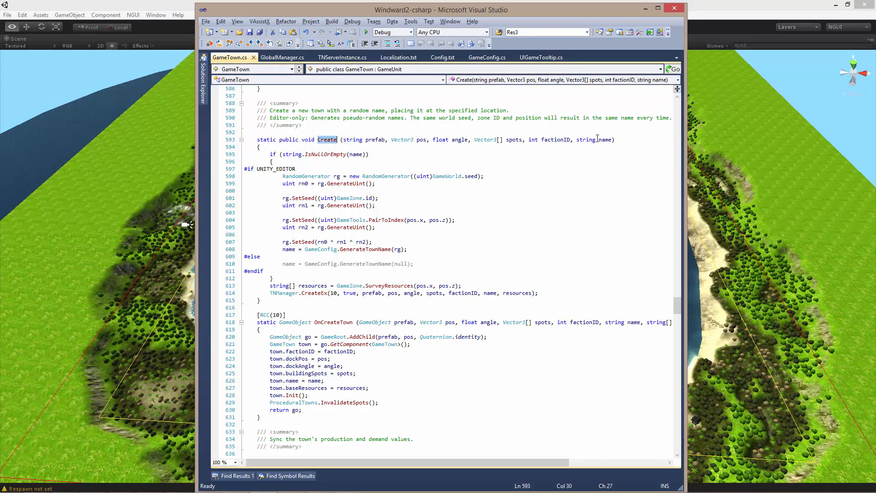
drag(612, 140, 345, 142)
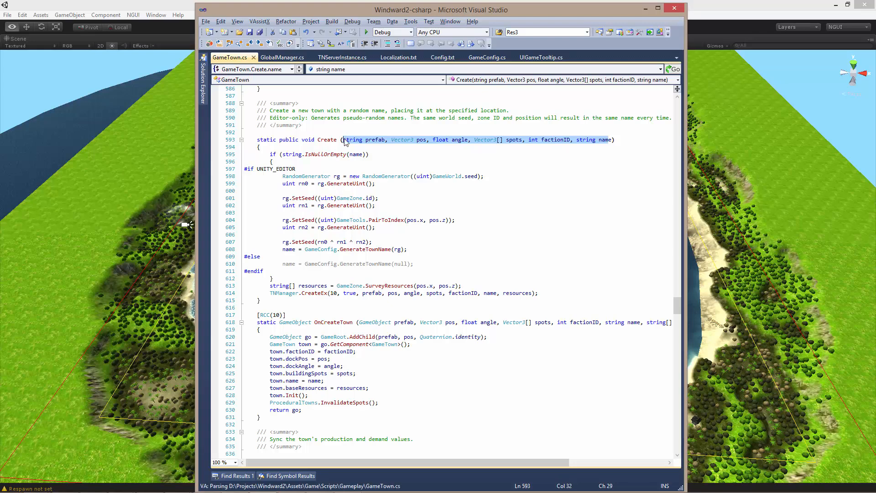
scroll(364, 272, down, 2)
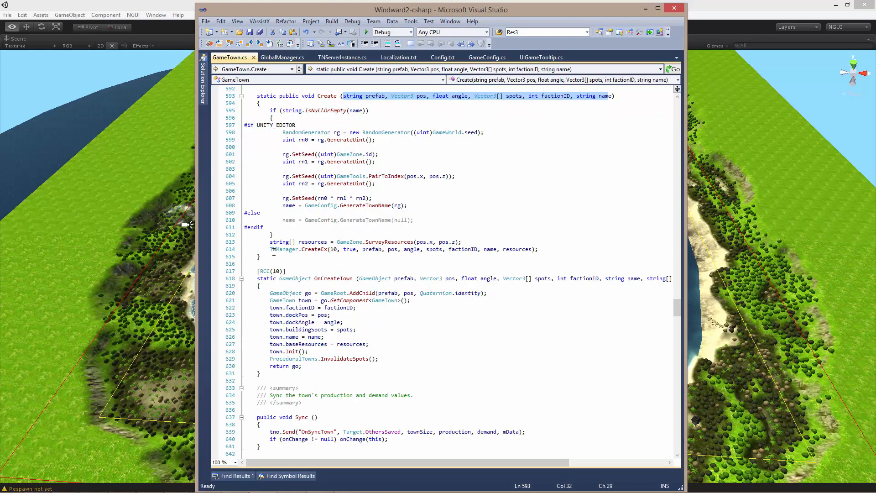
drag(273, 252, 552, 249)
click(552, 249)
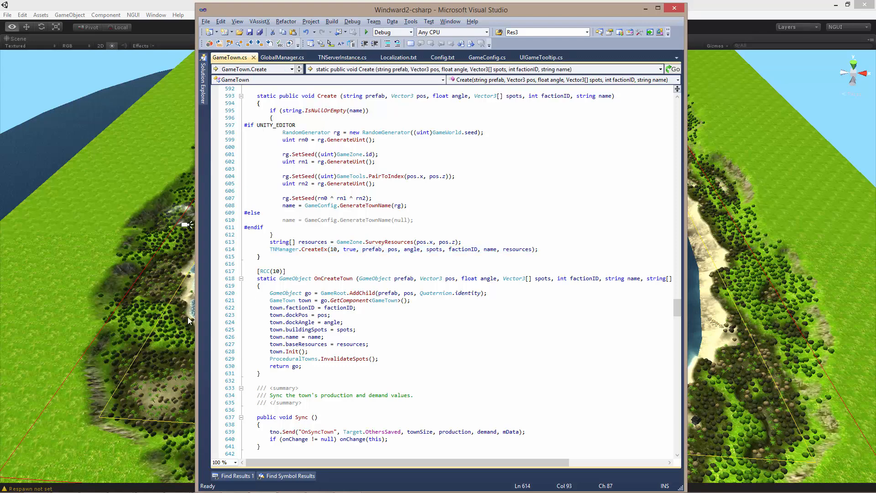
- Compare the RCC(10) OnCreateTown function with the ID and true arguments of the TNManager.CreateEx call
drag(254, 271, 295, 286)
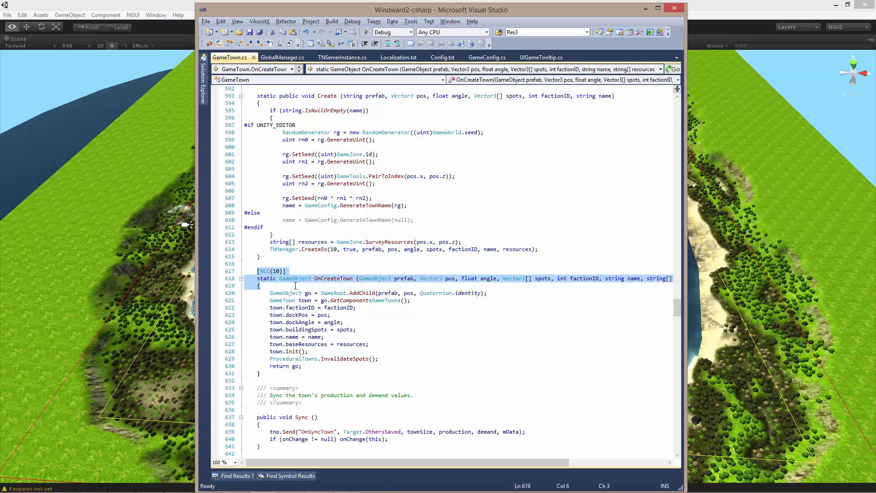
click(261, 271)
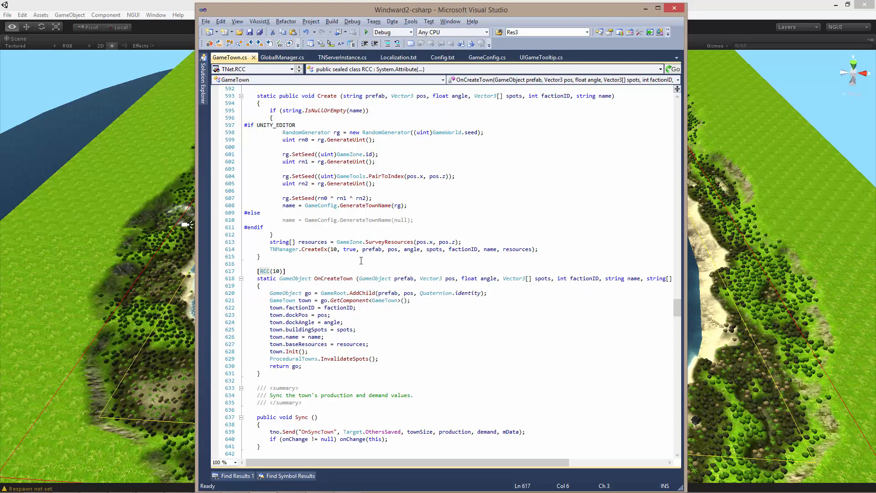
double_click(349, 250)
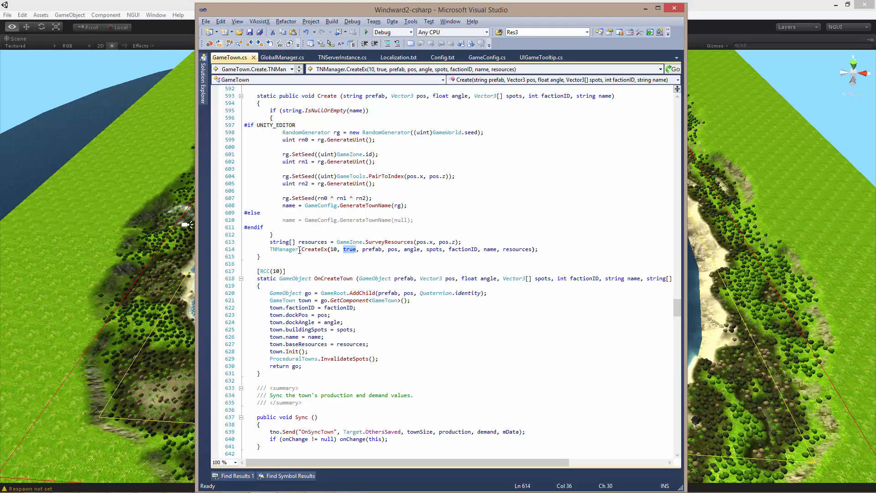
drag(265, 249, 342, 250)
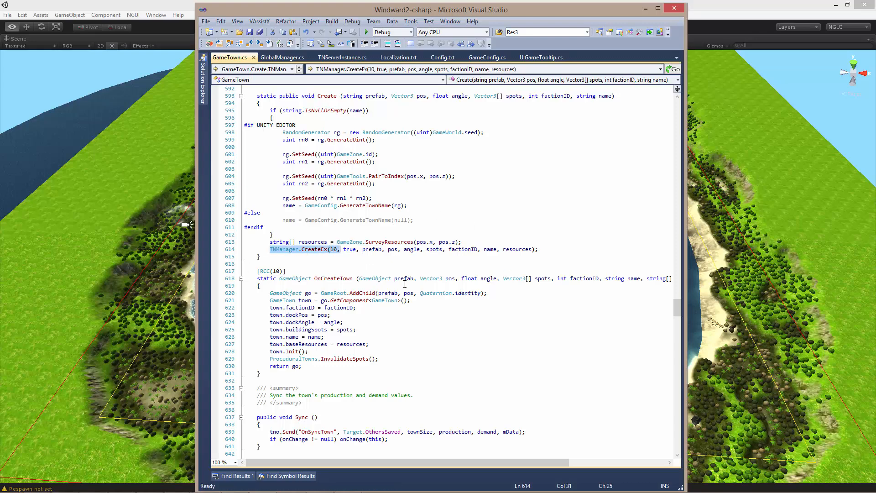
click(560, 244)
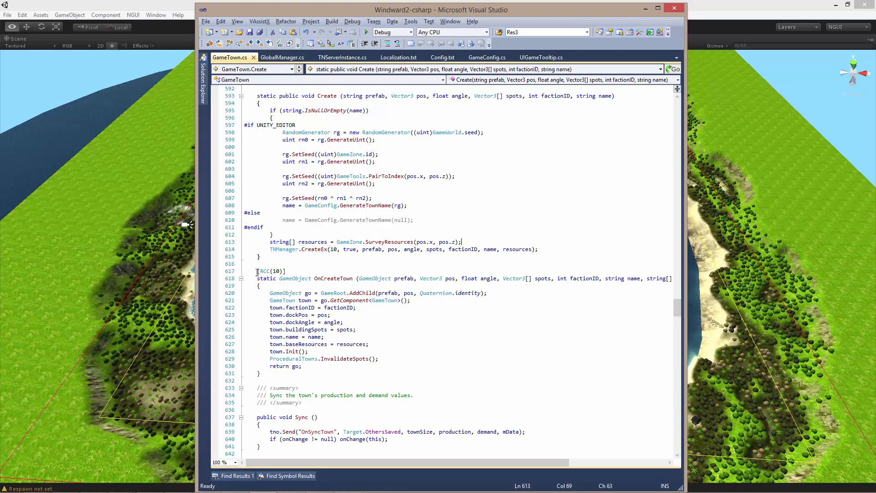
drag(256, 271, 272, 376)
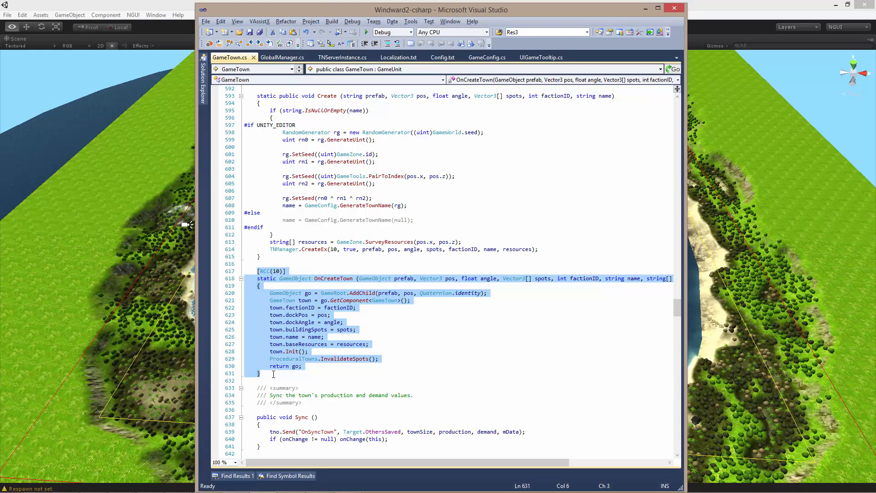
click(272, 375)
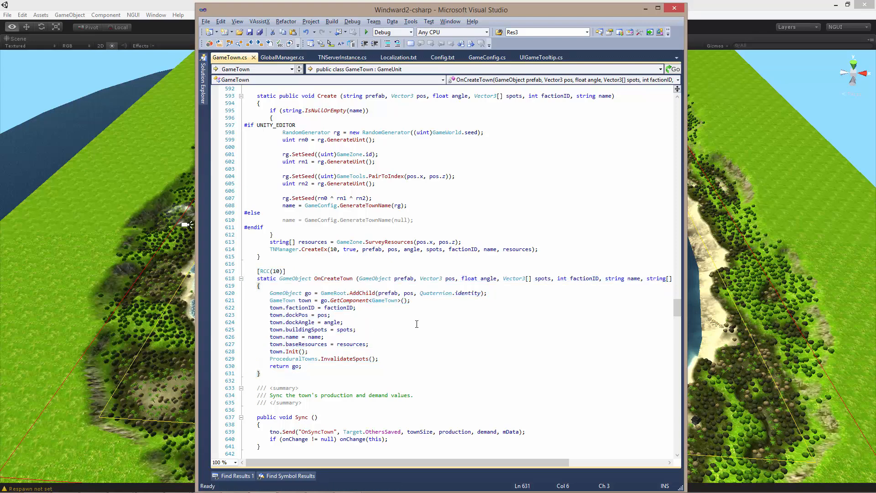
- Open GlobalManager.cs and go through the save, disconnect and server stop calls in SaveOnExit, including the serverFileName argument
key(ctrl+Tab)
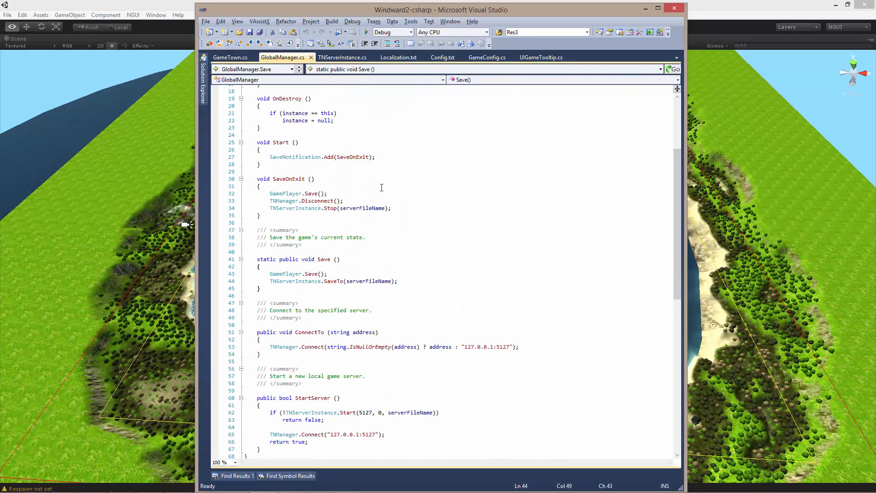
scroll(423, 213, up, 3)
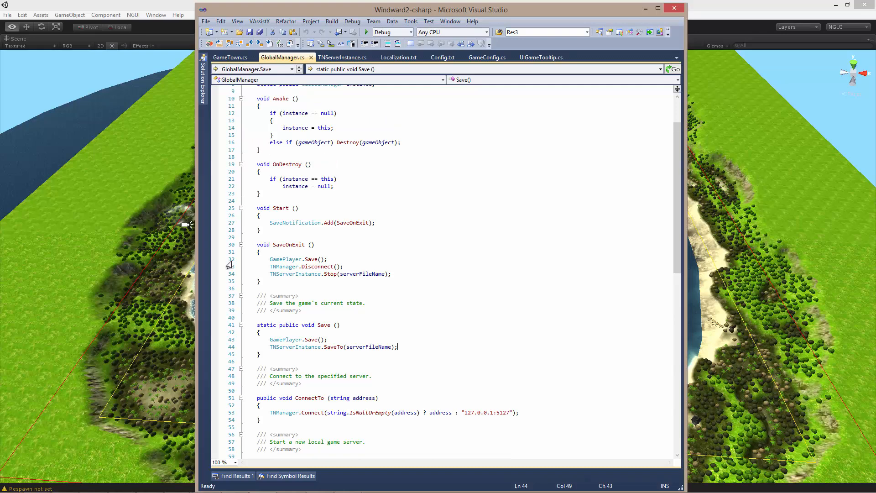
click(270, 258)
key(shift+End)
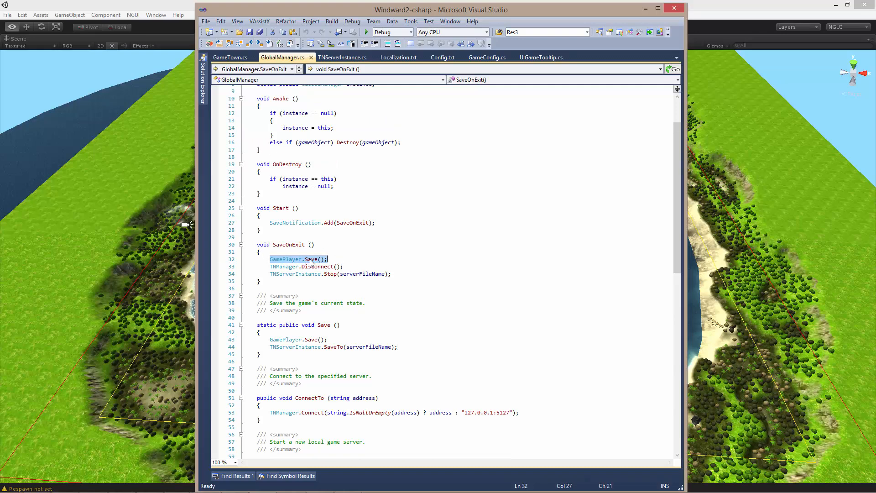
click(270, 266)
key(shift+End)
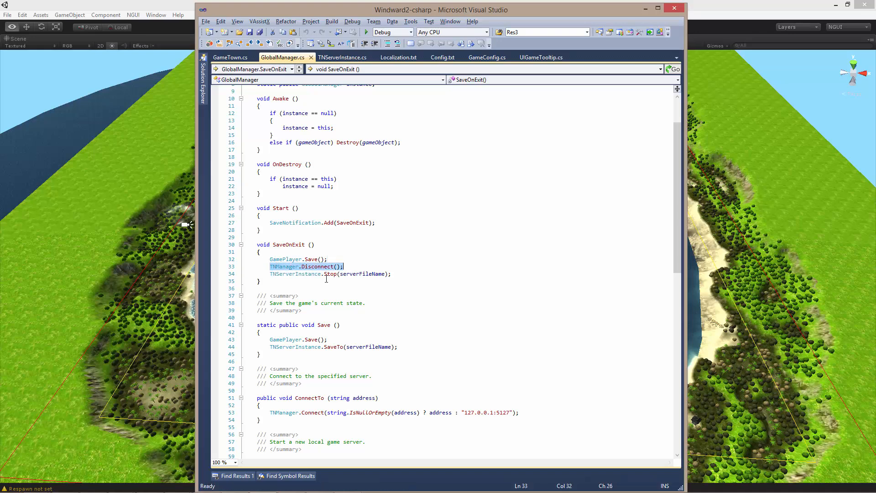
click(270, 273)
key(shift+Down)
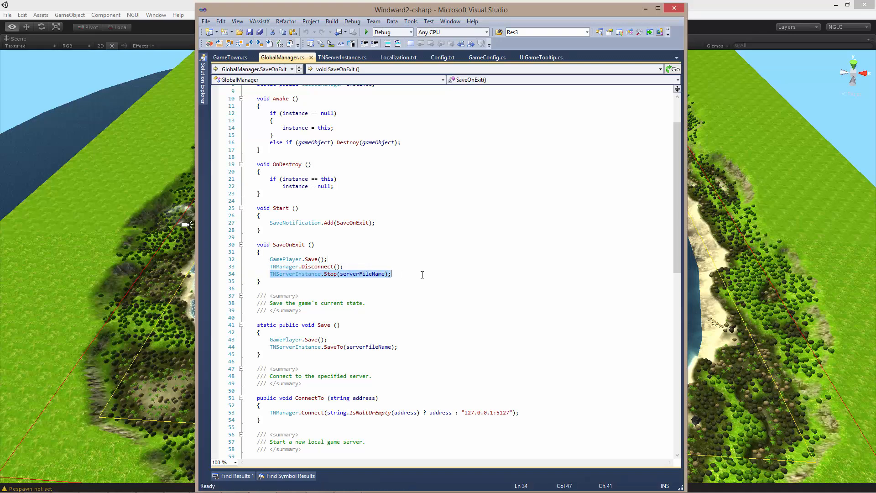
click(353, 273)
double_click(353, 273)
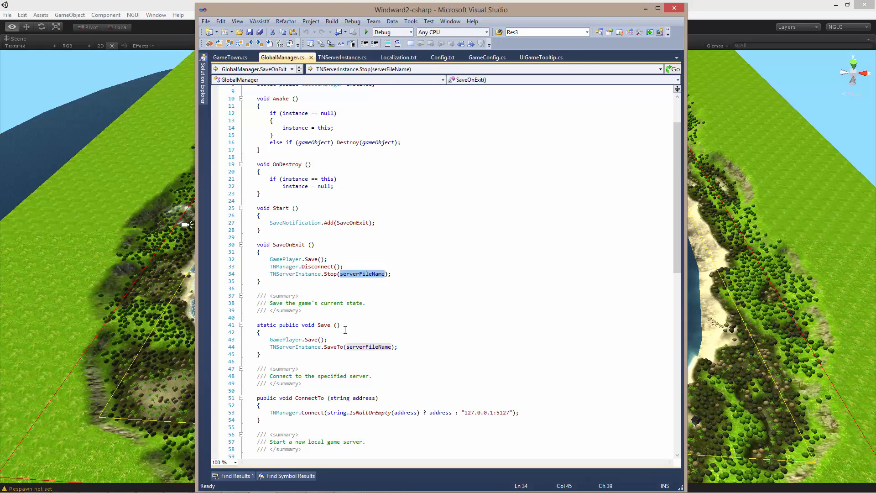
- Examine the GamePlayer.Save and TNServerInstance.SaveTo calls in GlobalManager's Save function
drag(269, 339, 418, 347)
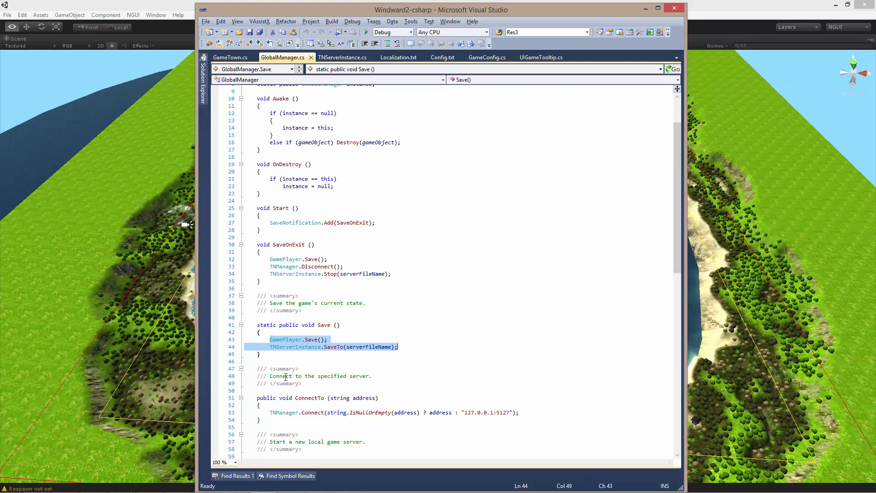
click(367, 347)
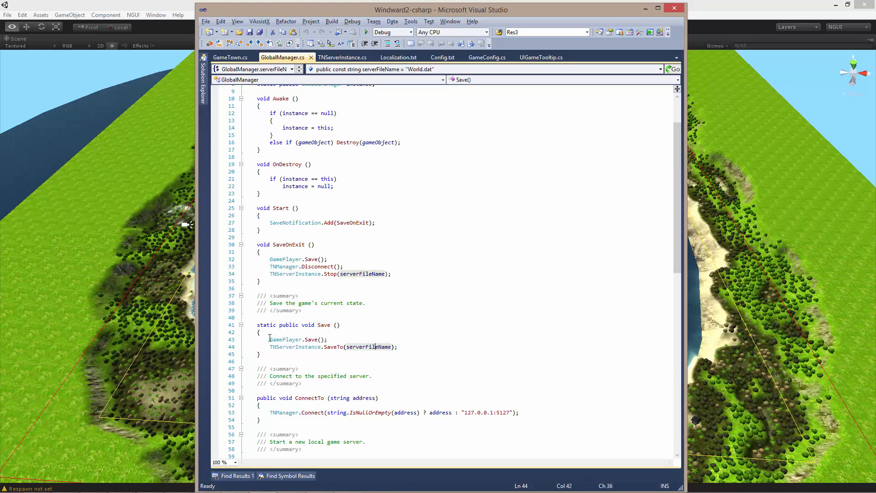
drag(270, 339, 398, 347)
key(End)
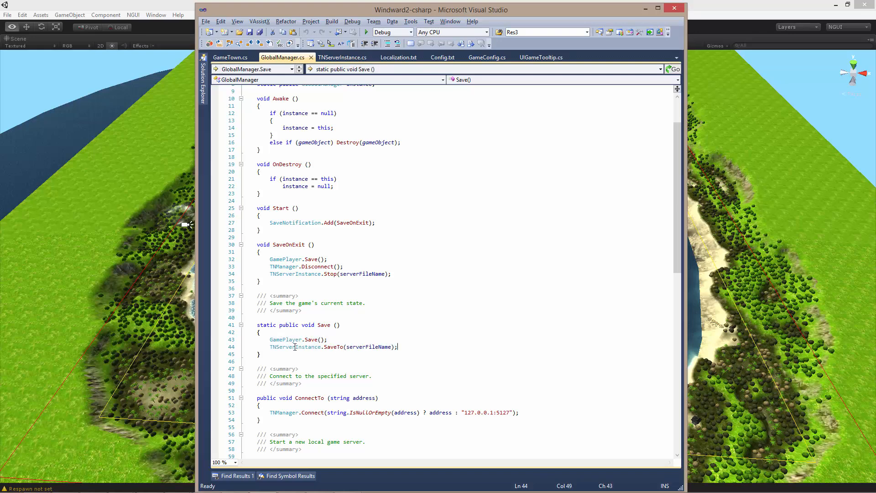
drag(269, 346, 343, 348)
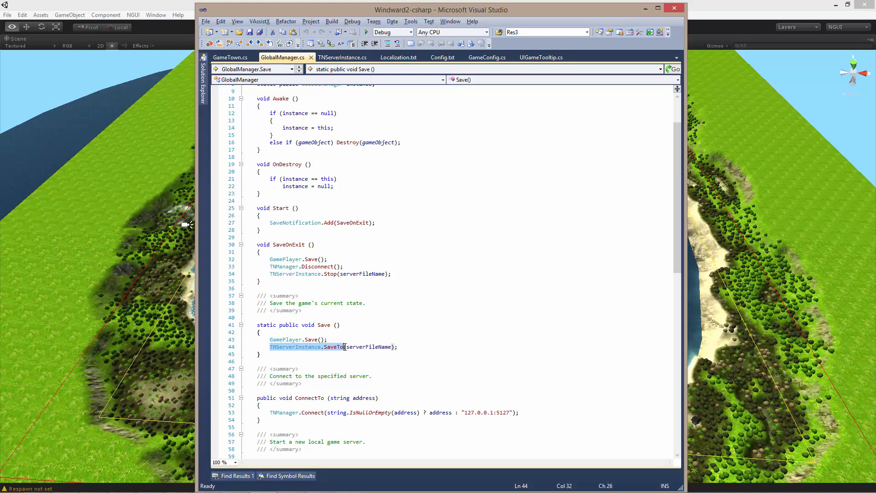
click(420, 348)
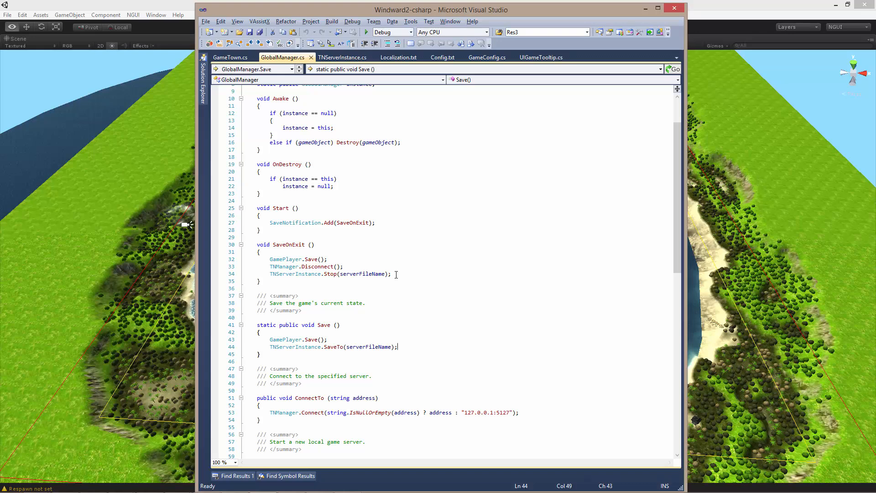
- View the Unity scene, then return to Visual Studio and examine AdjustHP's hull and sails parameters and tno.isMine check in GameShip.cs
click(172, 9)
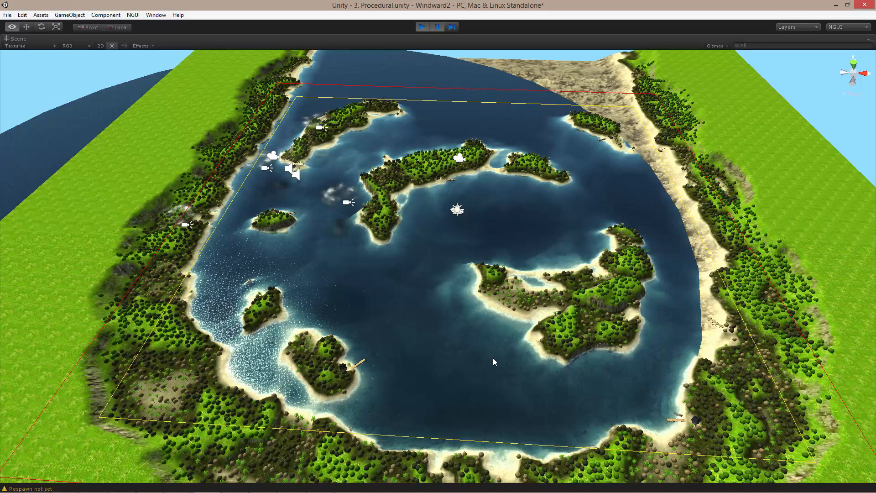
key(alt+Tab)
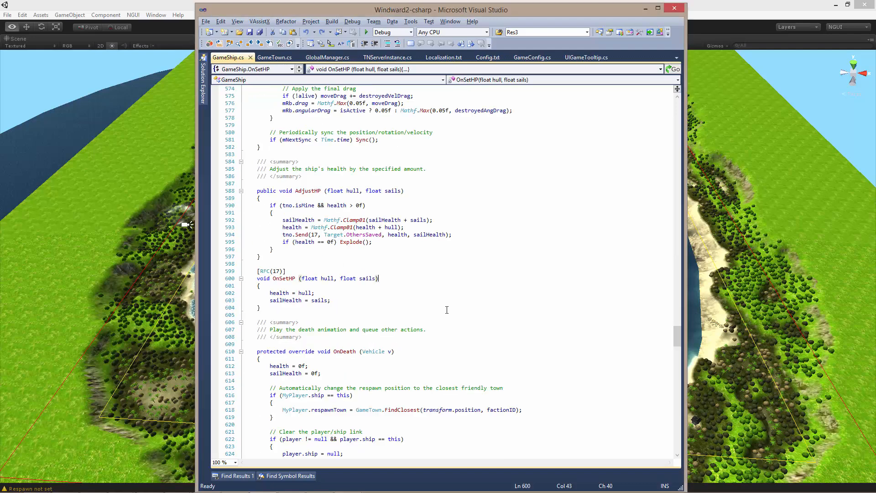
double_click(304, 190)
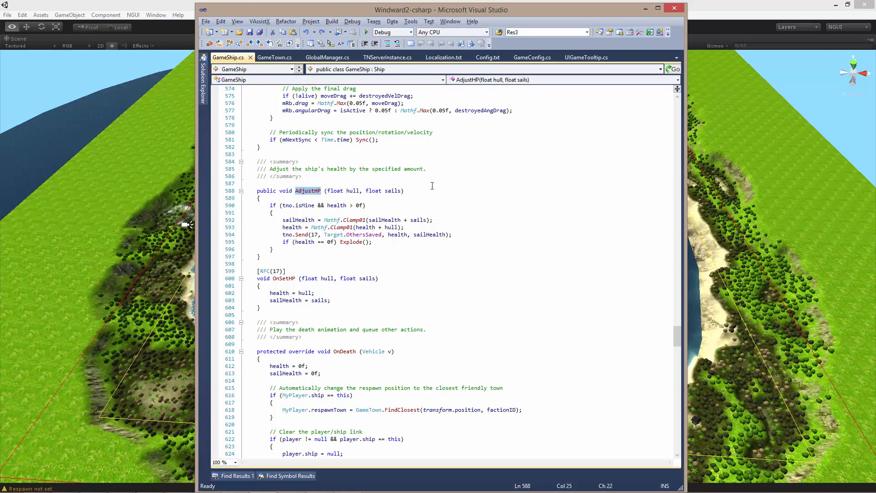
drag(325, 190, 360, 191)
click(359, 190)
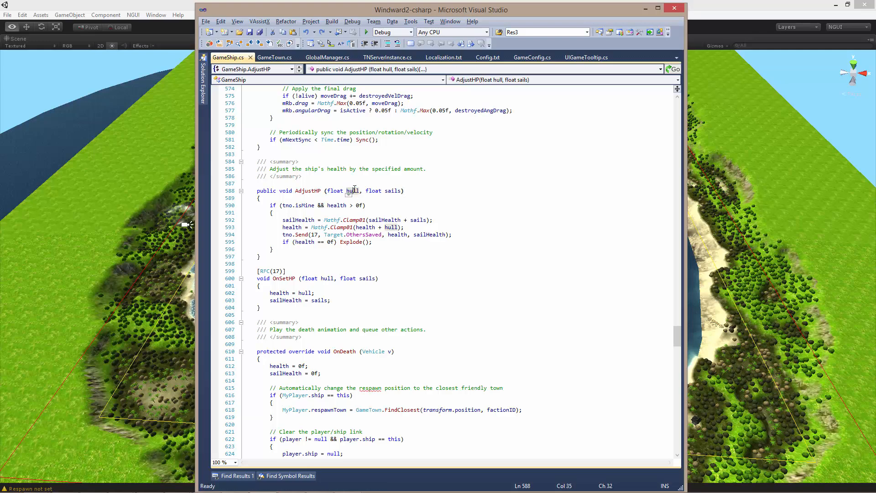
click(392, 190)
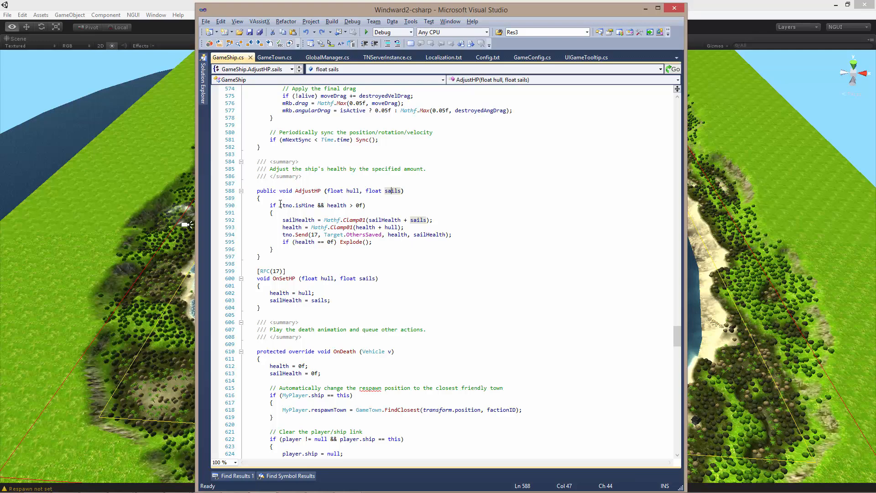
drag(282, 205, 314, 205)
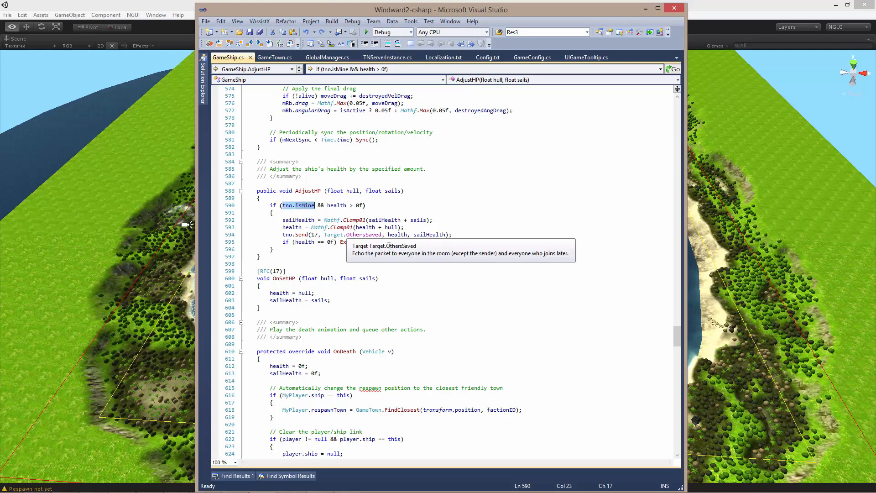
click(428, 244)
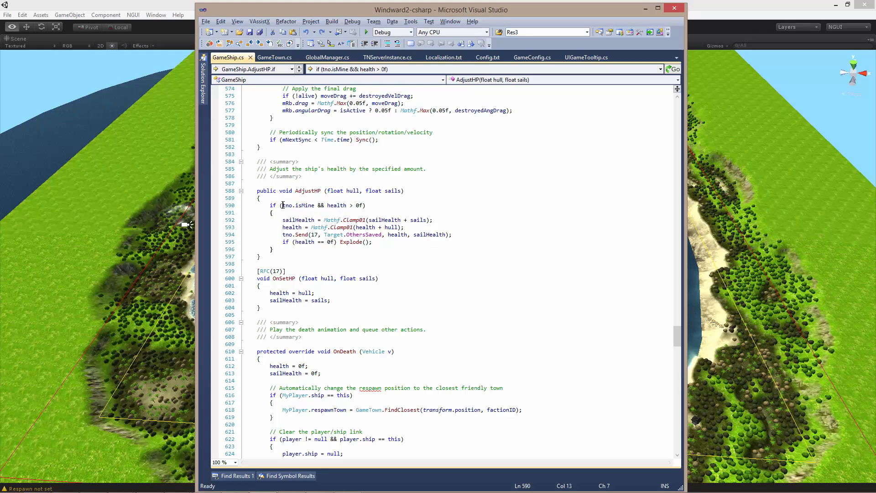
- Trace AdjustHP from the ownership check through the sailHealth update to the tno.Send call and its ID argument 17
drag(283, 205, 314, 206)
click(282, 220)
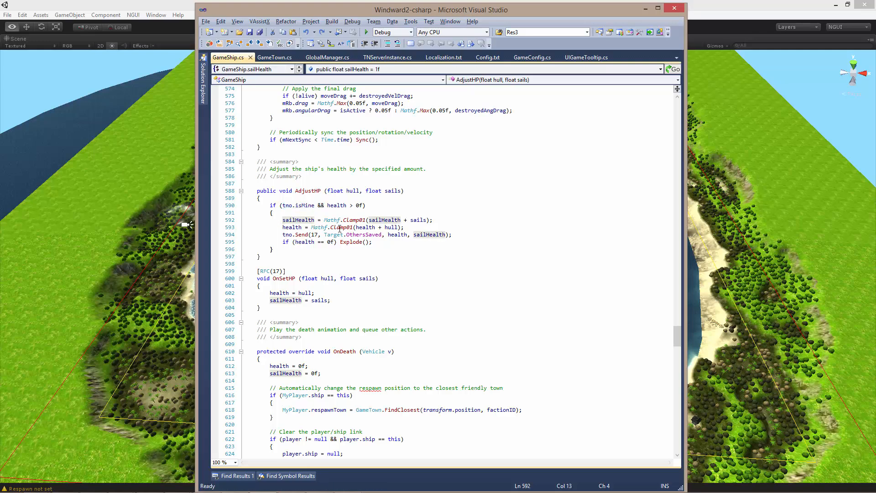
drag(283, 235, 311, 236)
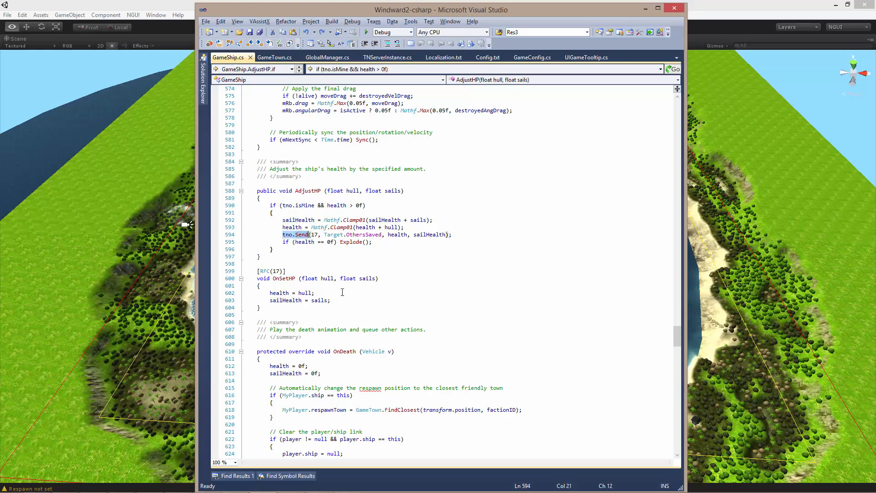
double_click(315, 235)
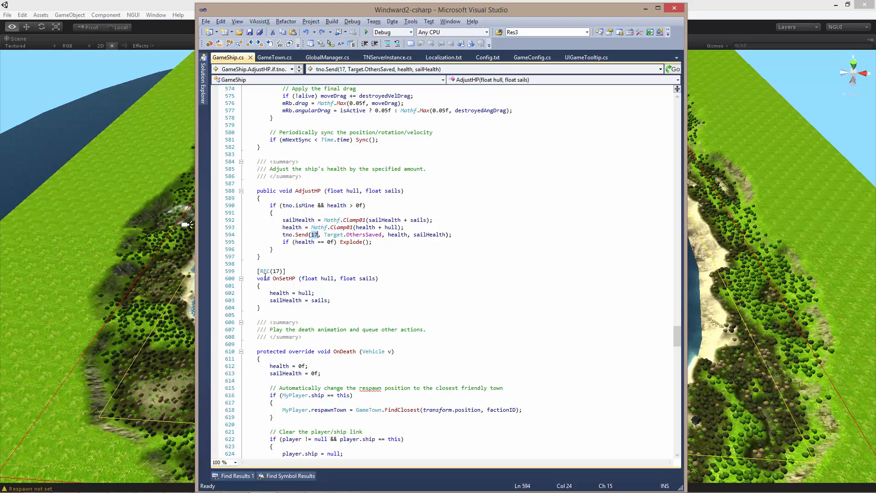
- Replace the ID 17 in AdjustHP's tno.Send call with the function name "OnSetHP"
click(329, 263)
double_click(314, 235)
text("OnSetH)
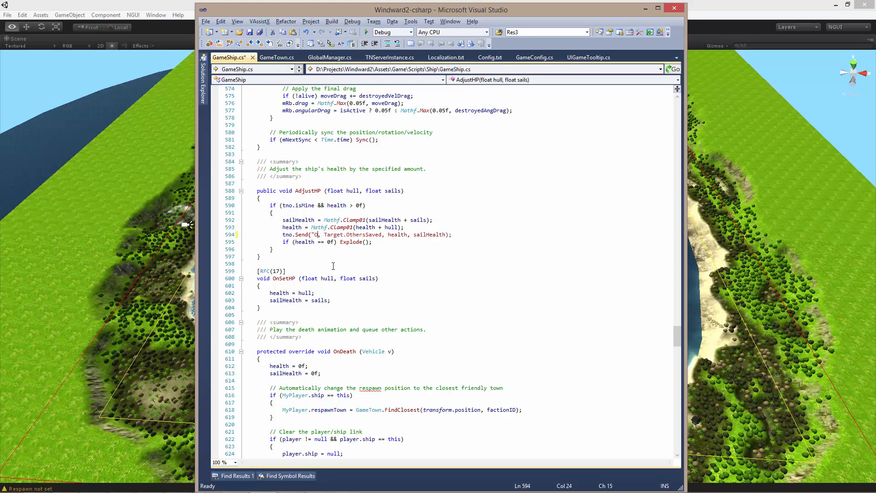
text(P")
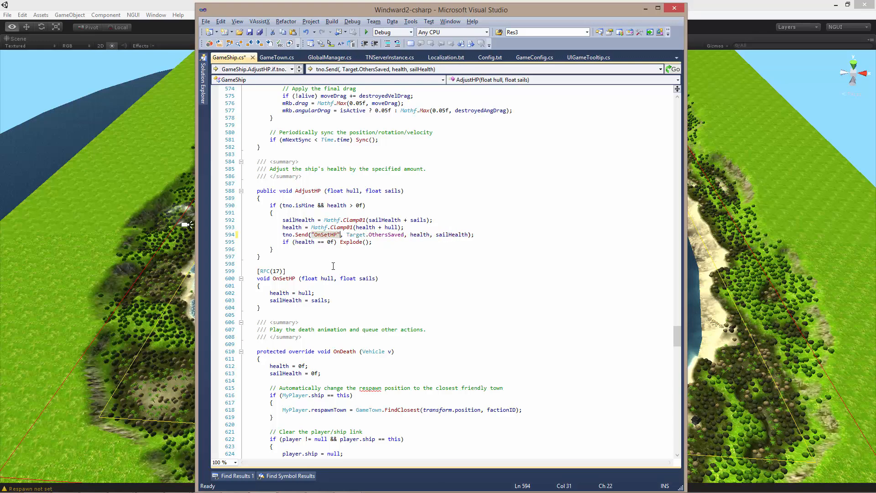
click(334, 270)
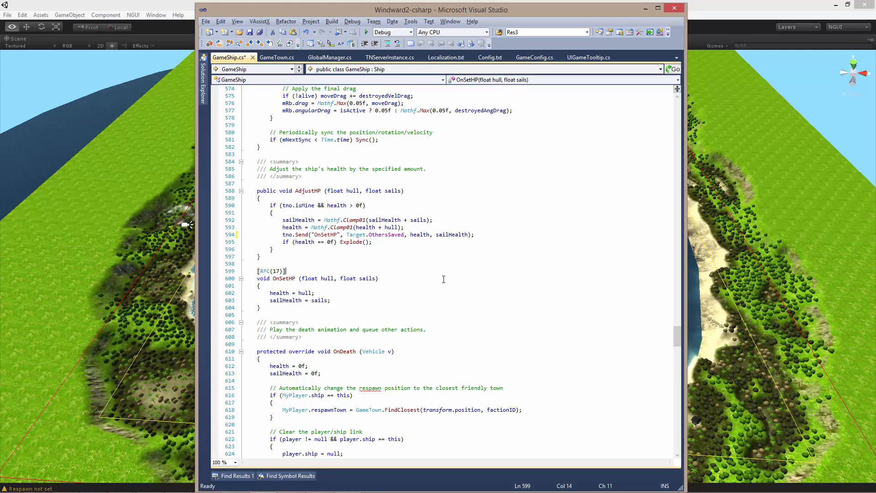
- Undo the ID replacement in AdjustHP's tno.Send call, then examine its OthersSaved target and the OnSetHP function marked RFC(17)
key(ctrl+z)
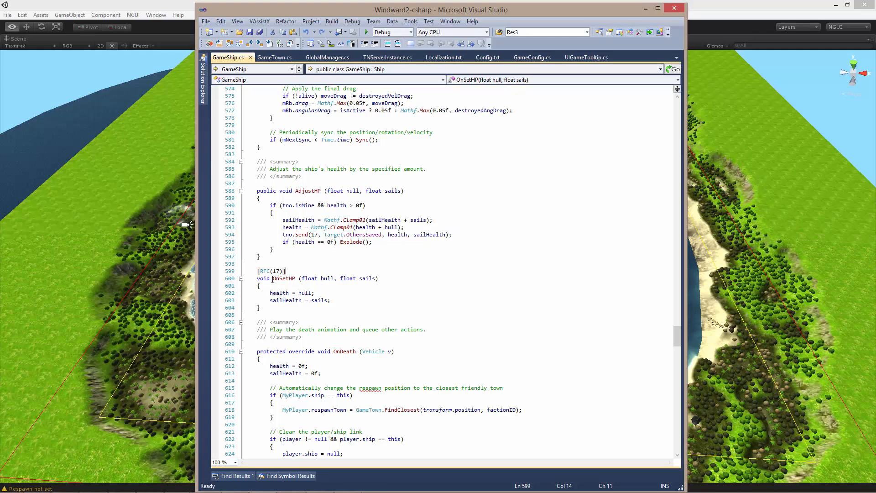
double_click(363, 235)
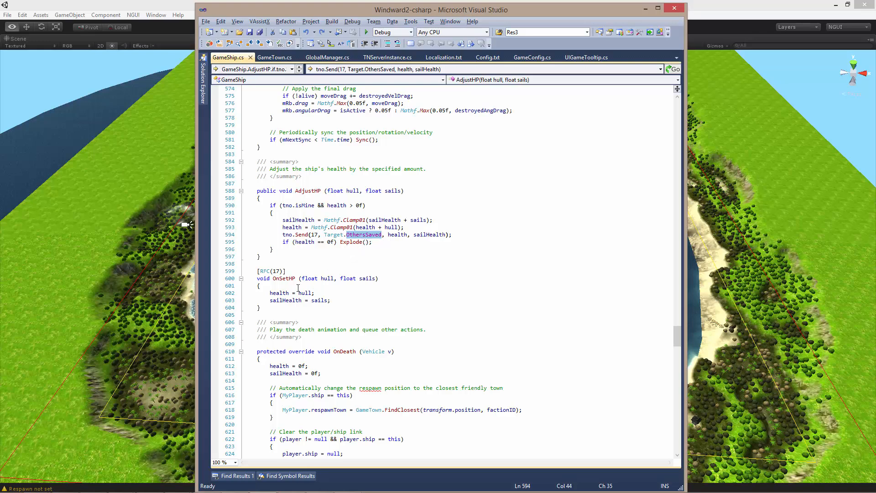
drag(256, 271, 285, 307)
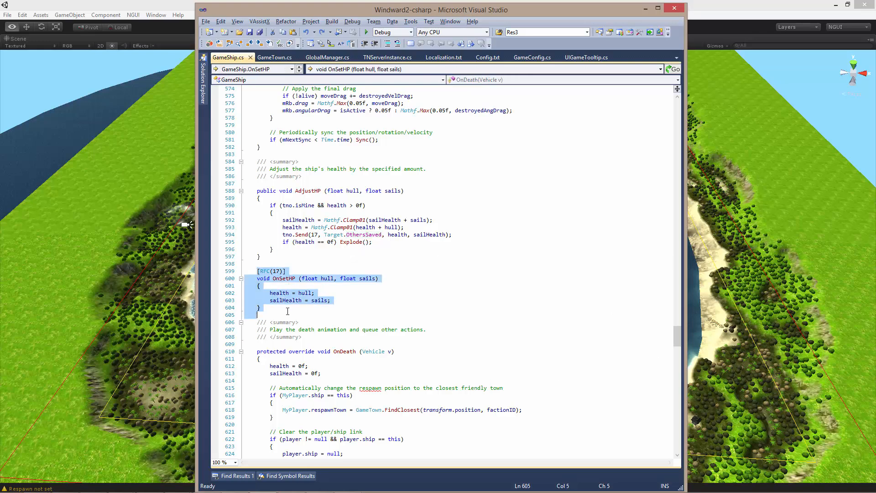
click(361, 293)
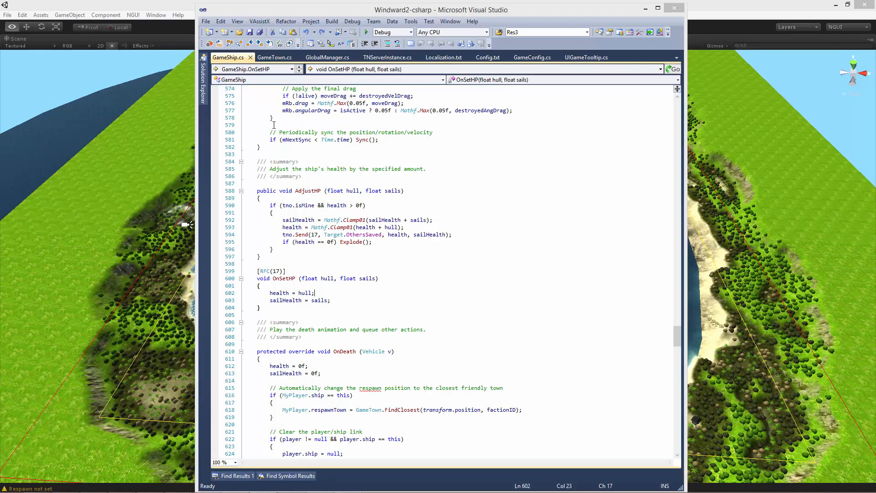
- Examine the complete tno.Send line in AdjustHP, then switch to Unity to view the procedural island scene
drag(451, 235, 412, 229)
click(293, 228)
click(415, 229)
drag(478, 234, 283, 235)
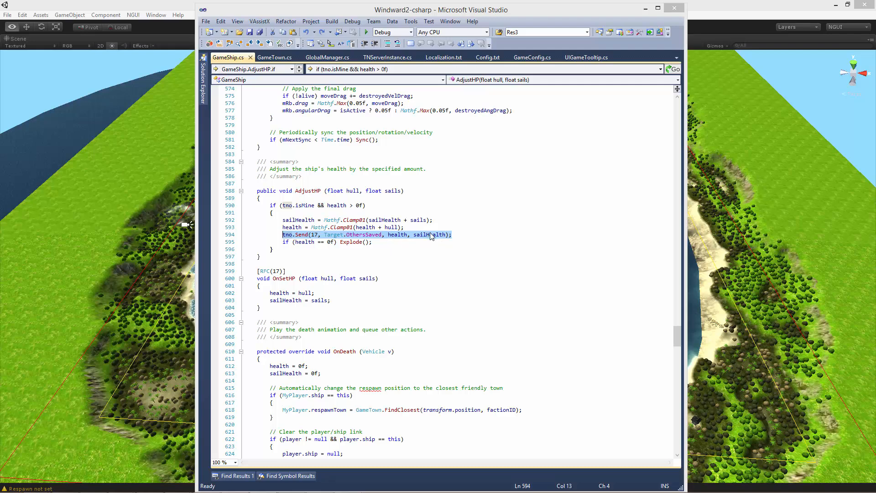
key(Down)
key(Down)
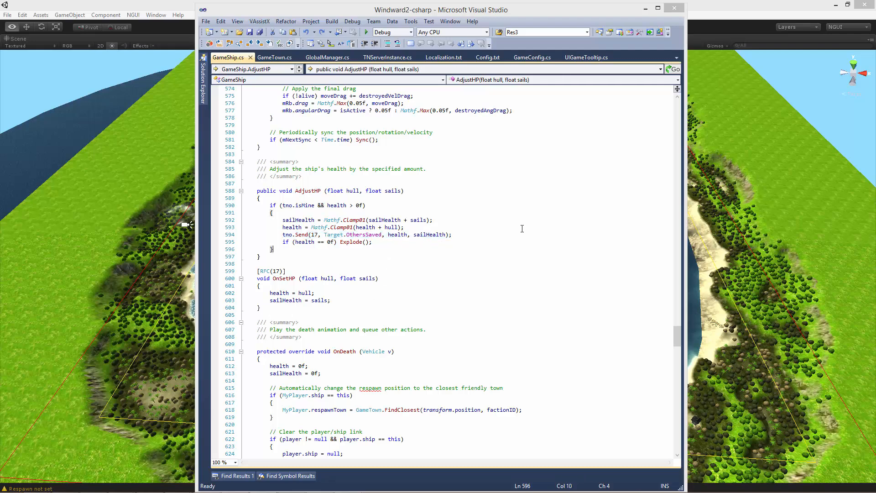
click(380, 286)
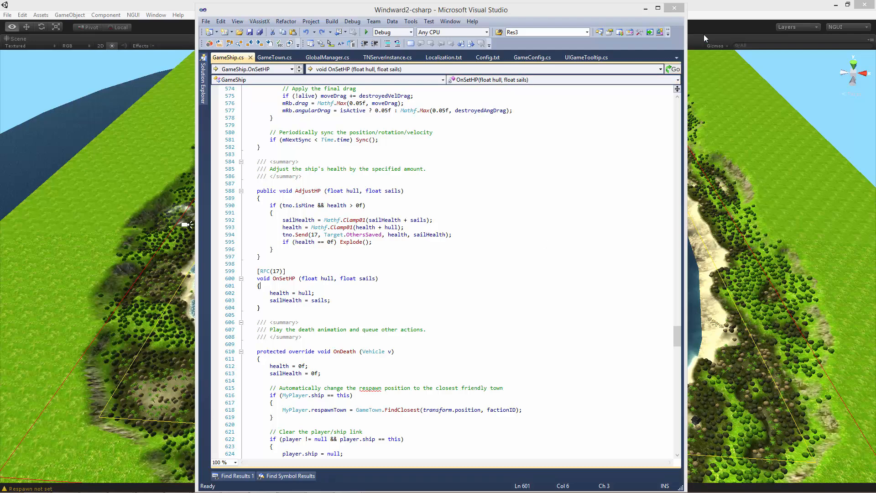
click(718, 2)
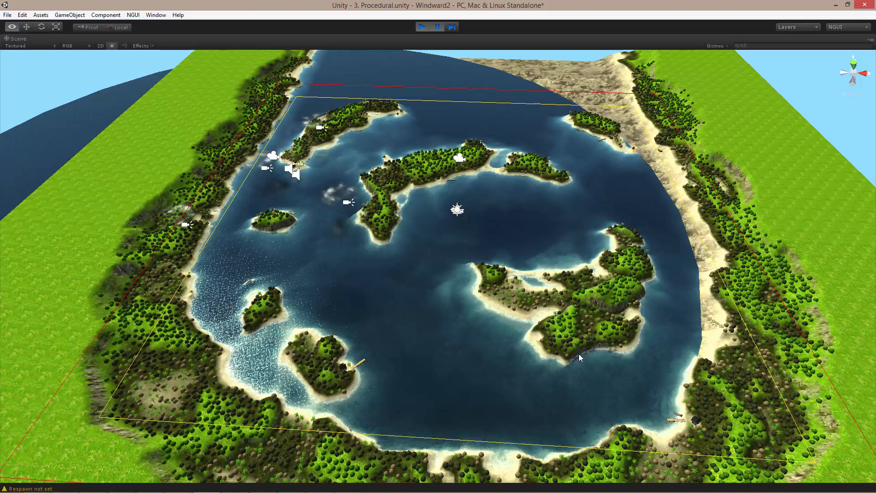